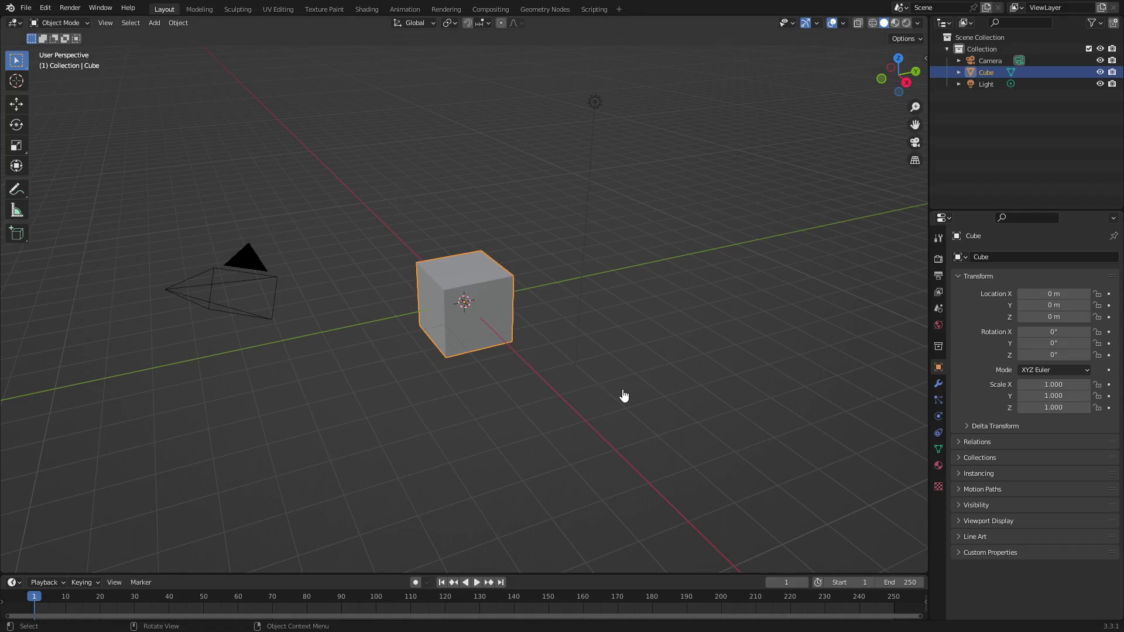
- Delete the default cube and light from the scene
left_click_drag(813, 462, 410, 187)
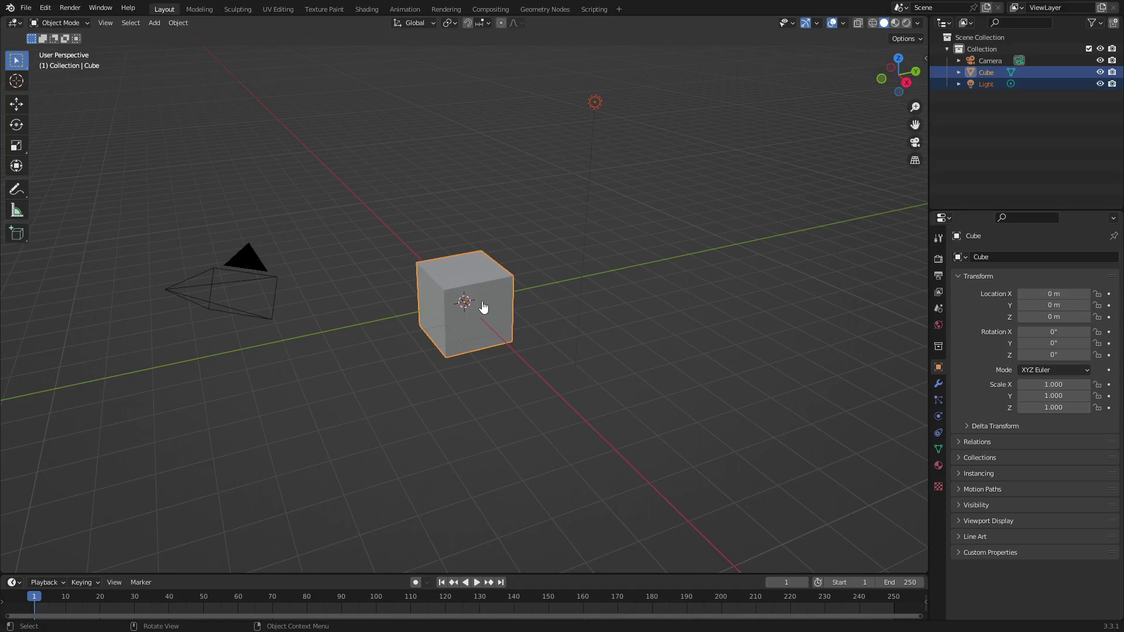
key("Delete")
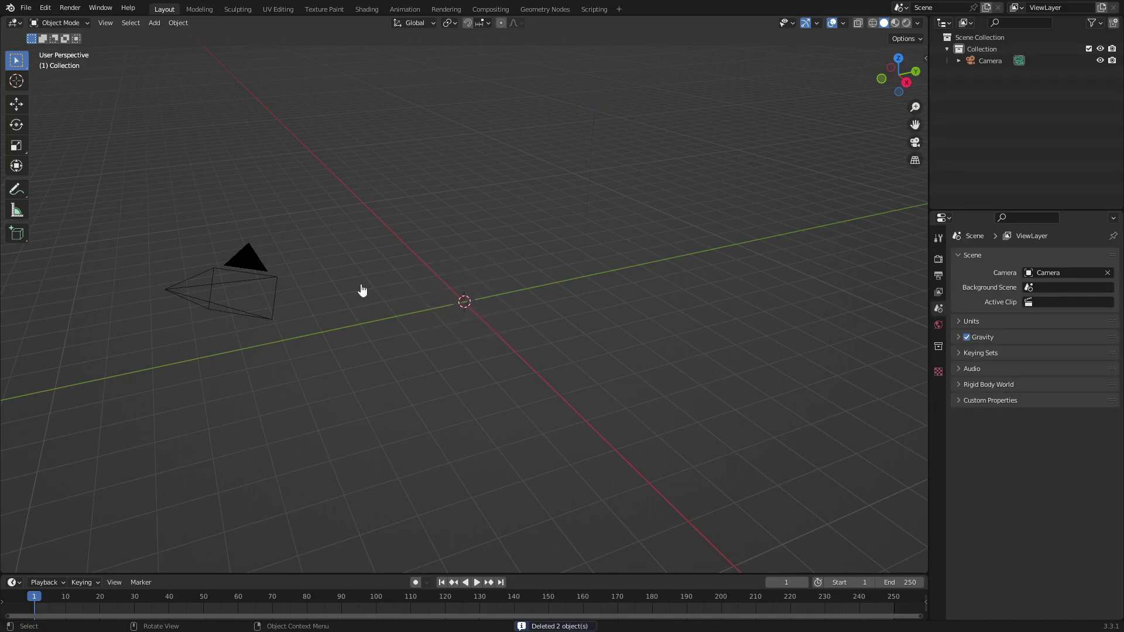
- Clear the camera's location and rotation, and rotate it 90° about the global X axis
left_click(261, 285)
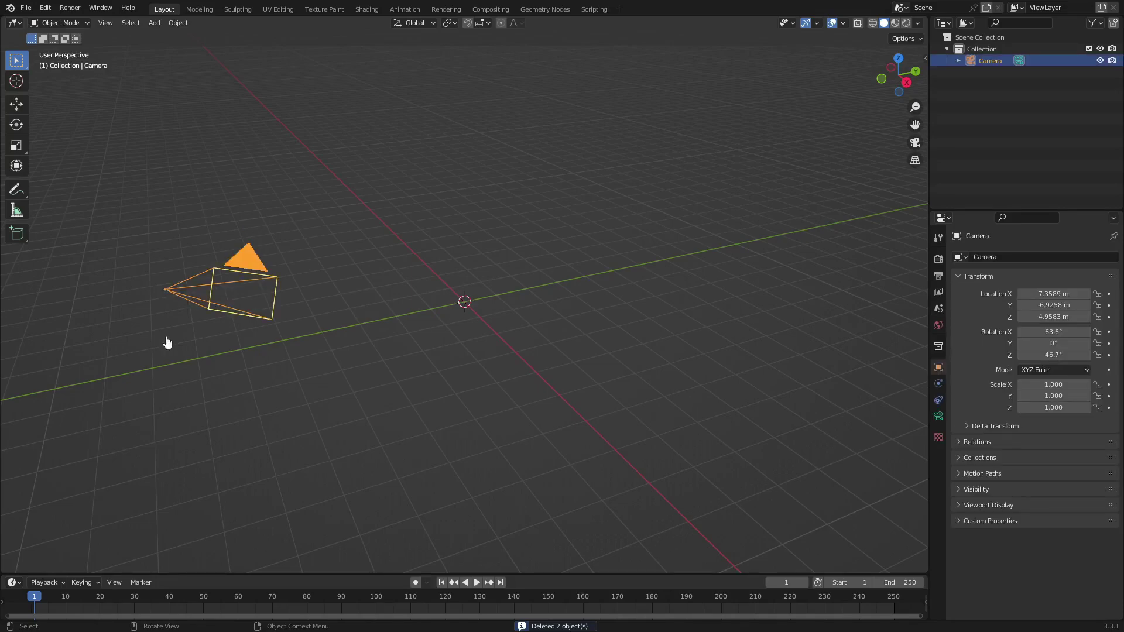
key("alt+g")
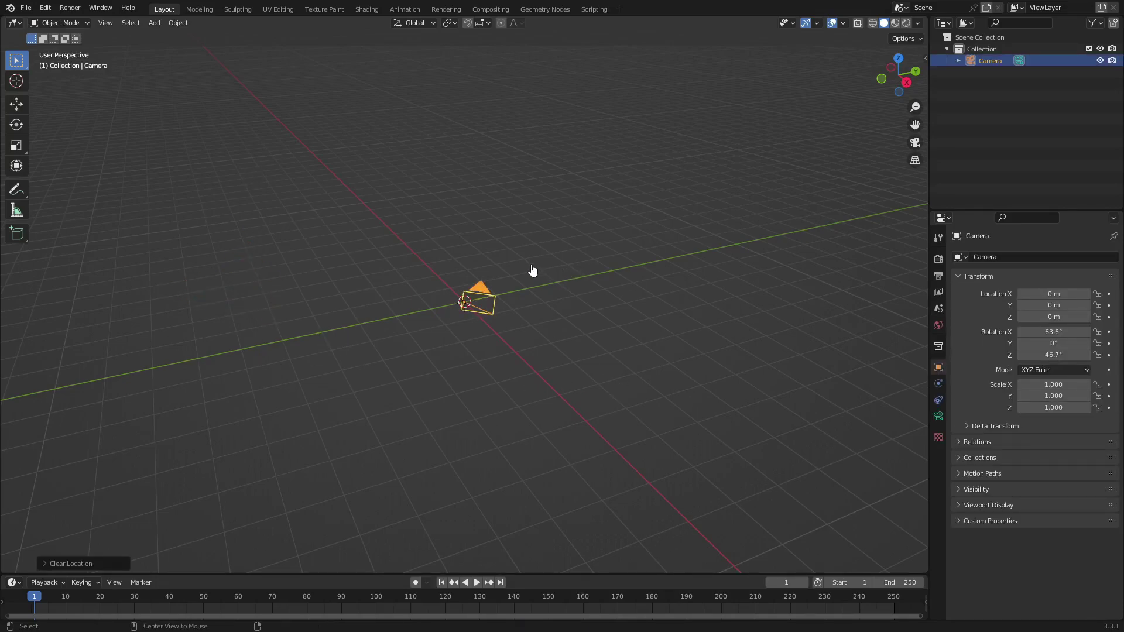
key("alt+r")
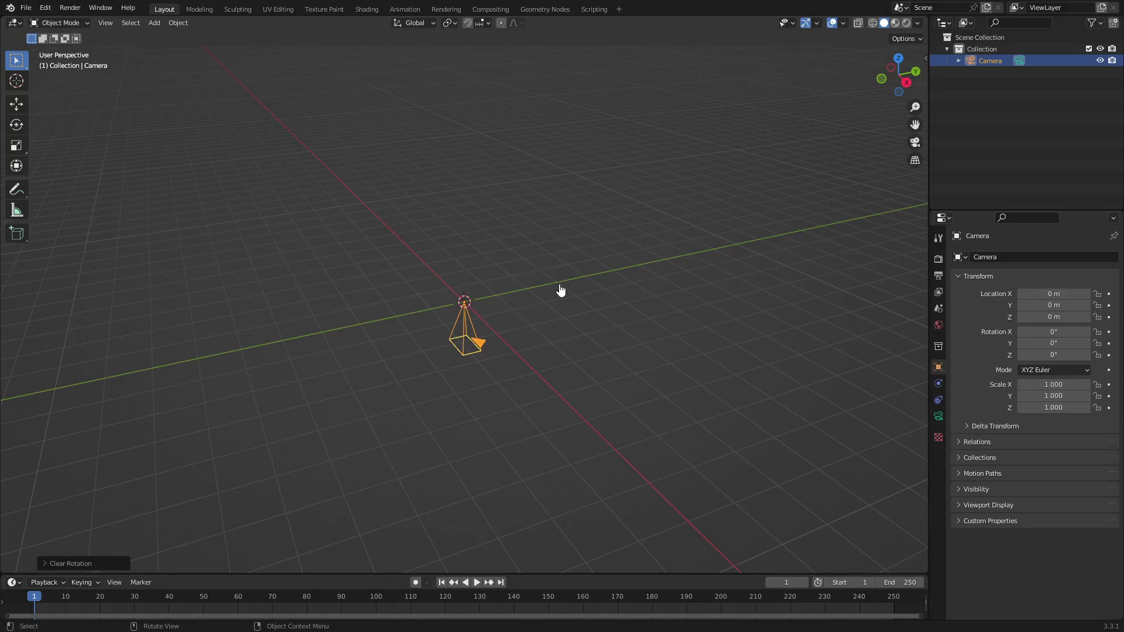
key("r")
key("x")
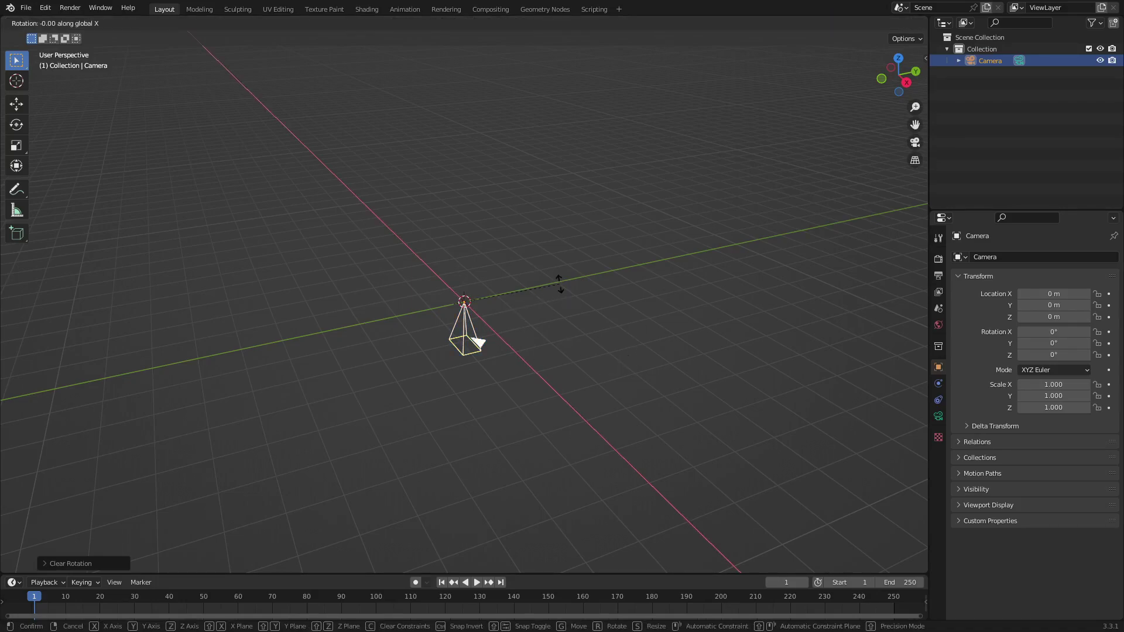
type("90")
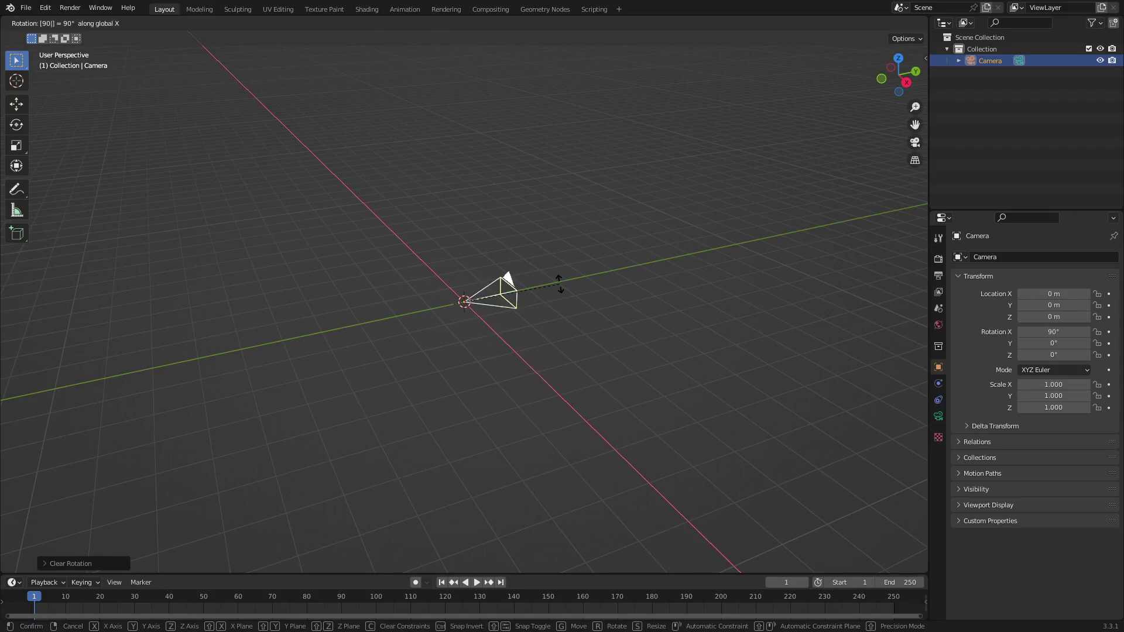
key("Return")
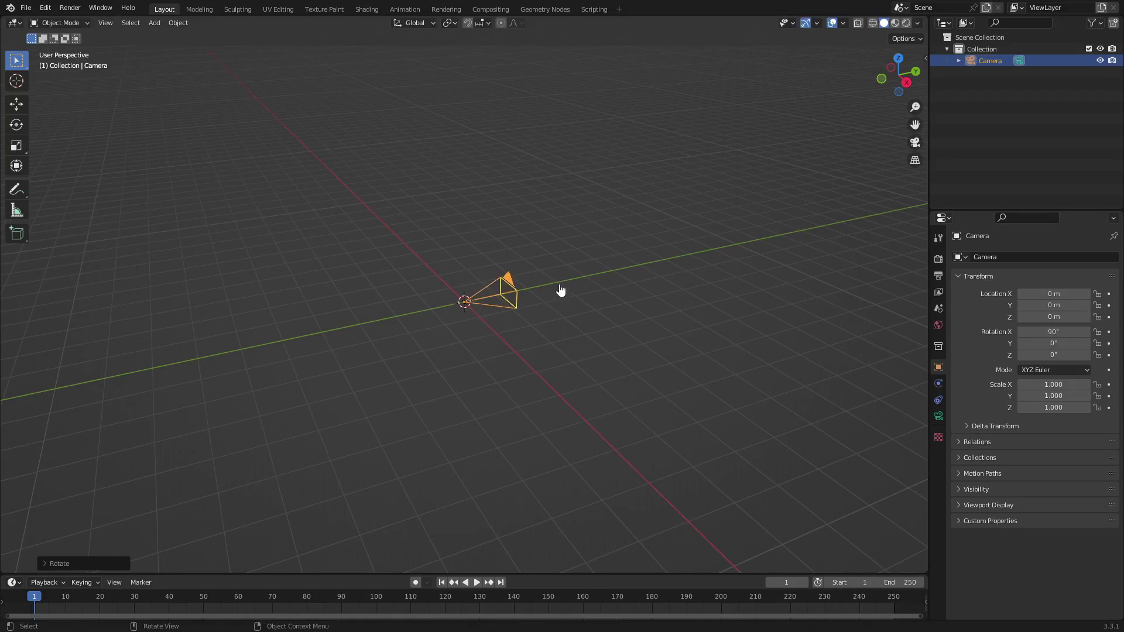
- Move the camera about 10.5 m in the negative Y direction and look through it
key("g")
key("y")
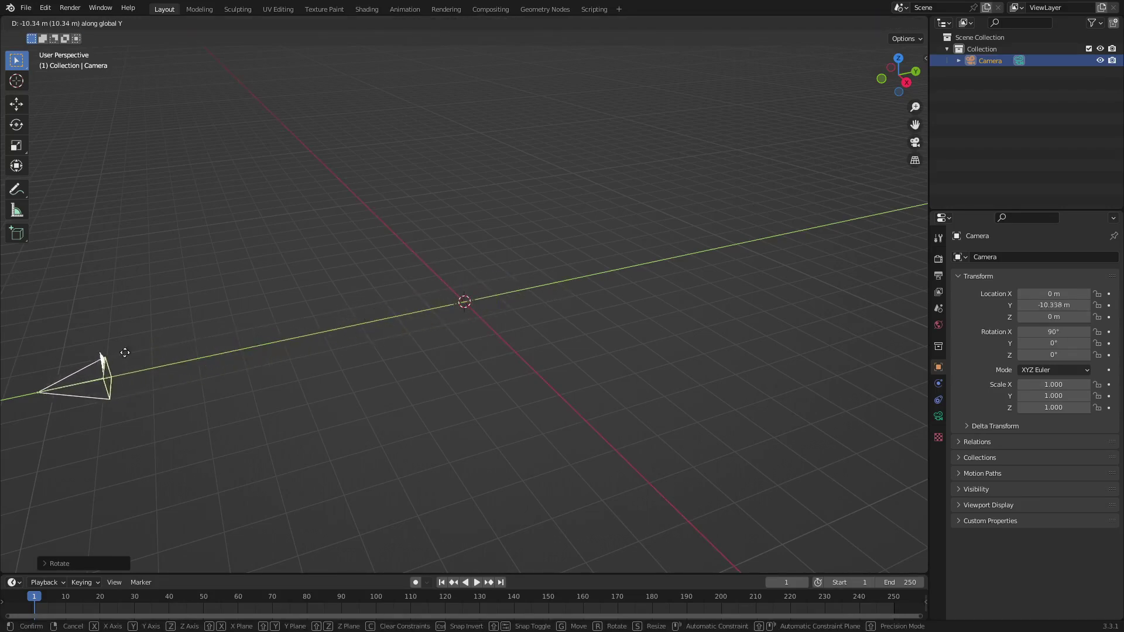
left_click(198, 382)
key("KP_0")
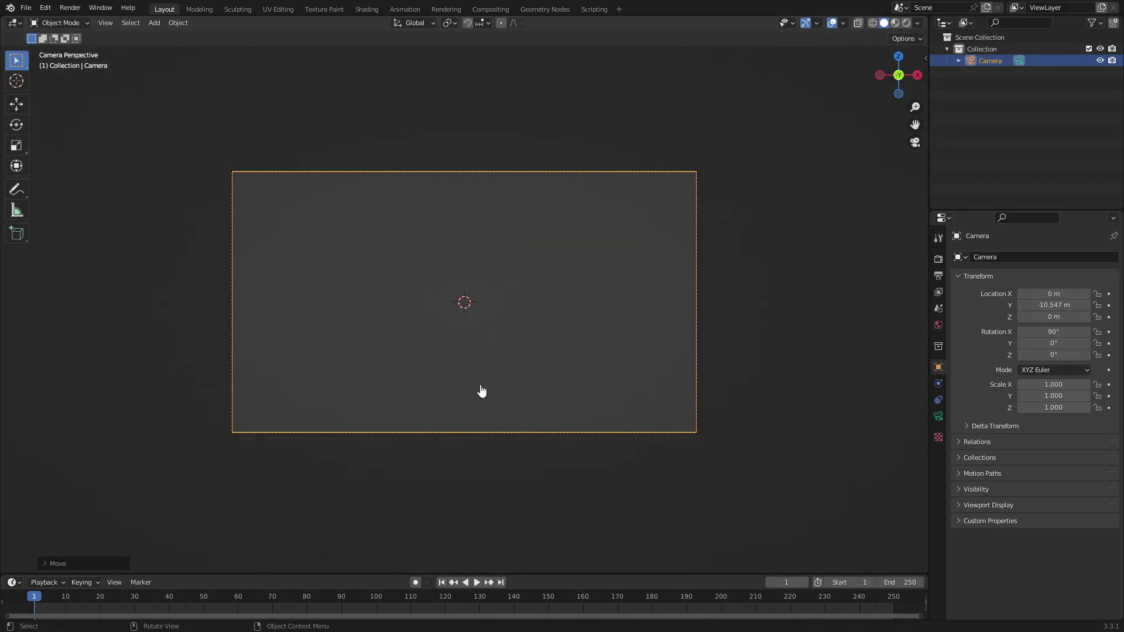
- Add a text object and rotate it 90° about the X axis so it stands facing the camera
key("shift+a")
mouse_move(412, 277)
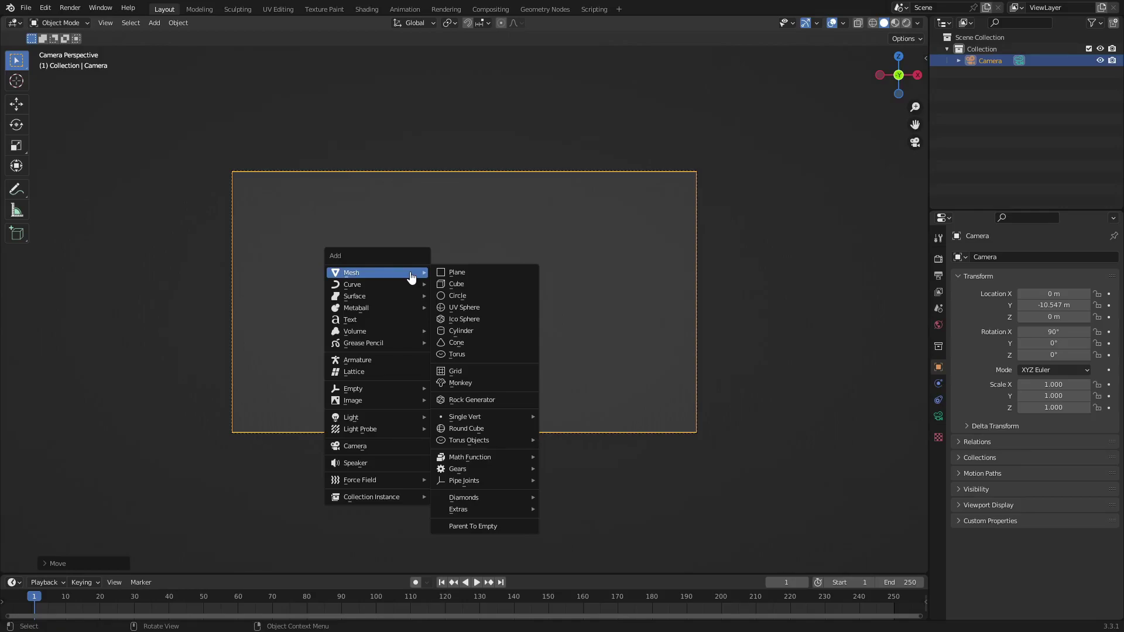
left_click(355, 326)
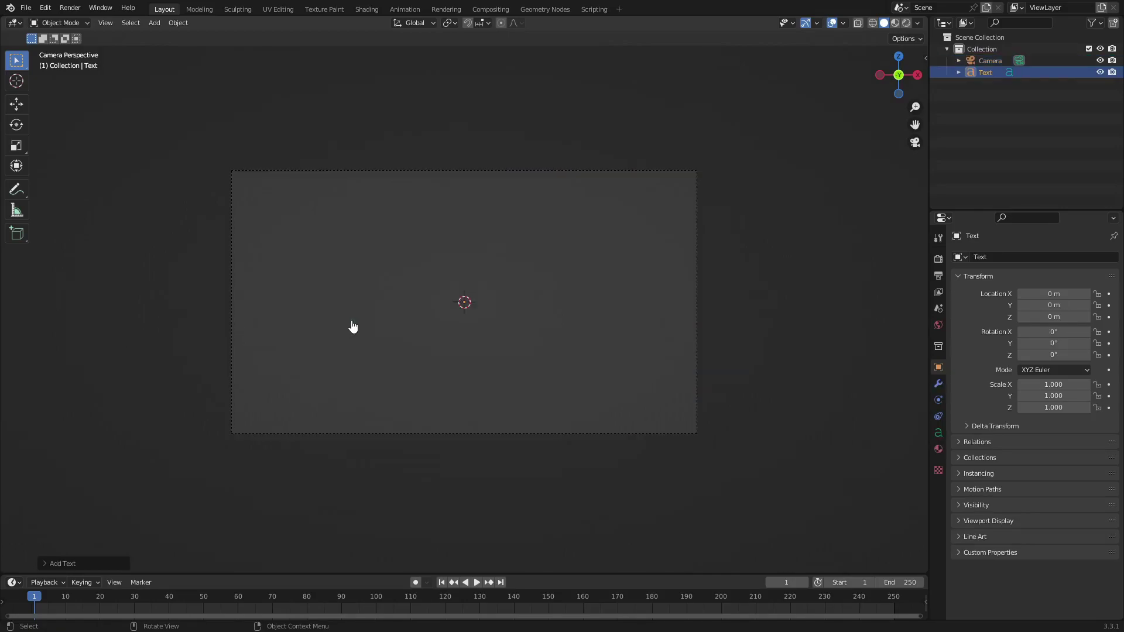
type("rx90")
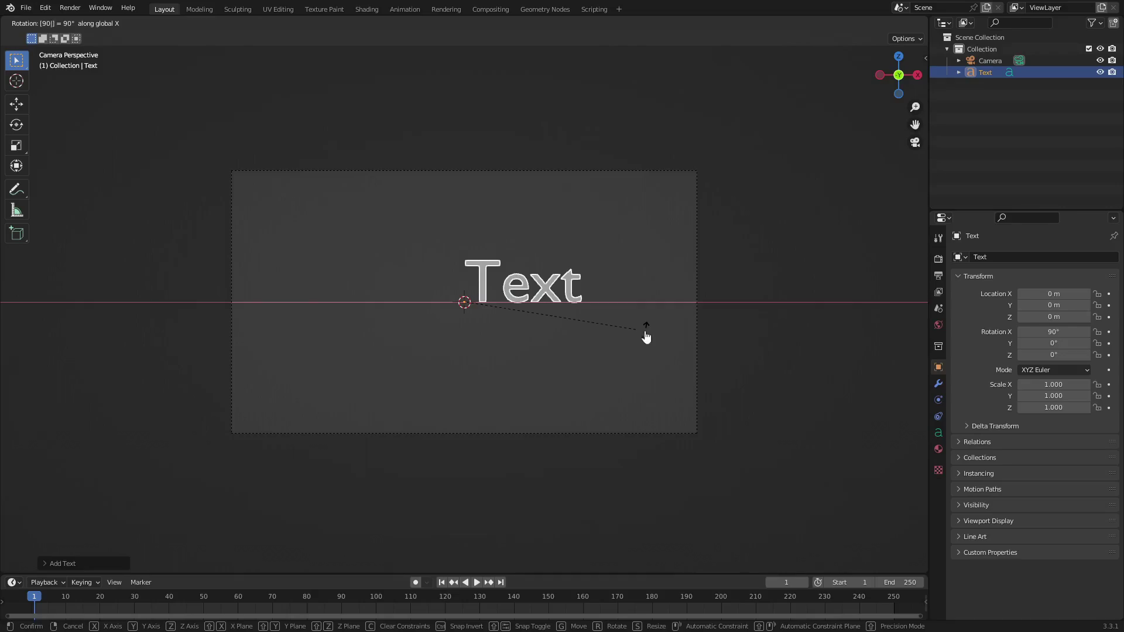
key("Return")
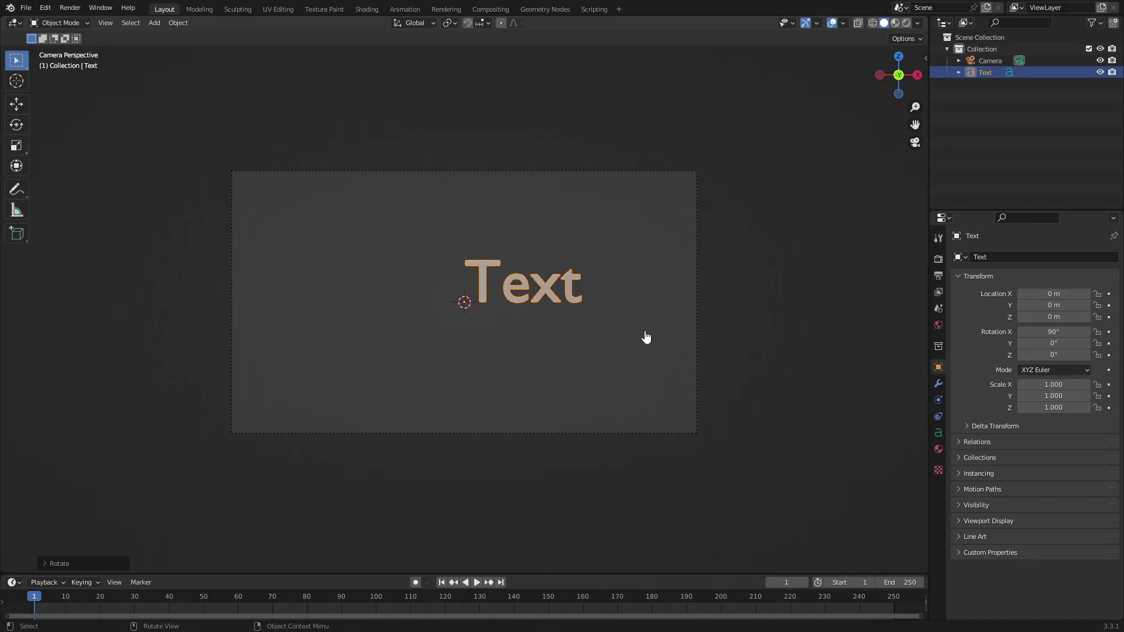
- Set the text object's horizontal paragraph alignment to Center
left_click(939, 435)
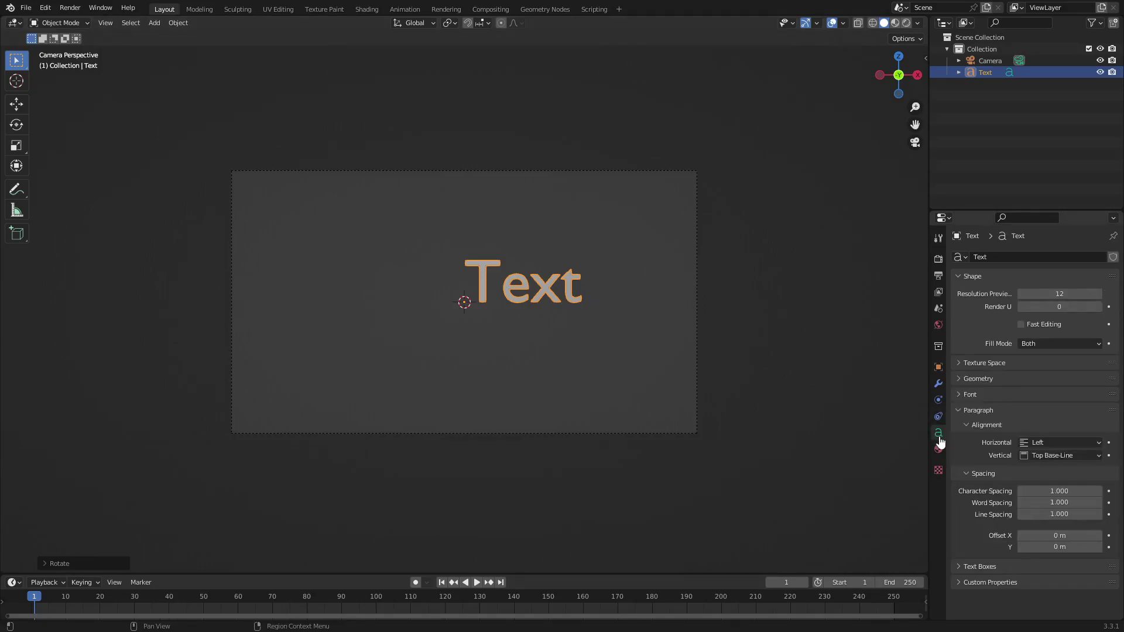
left_click(1071, 444)
left_click(1059, 472)
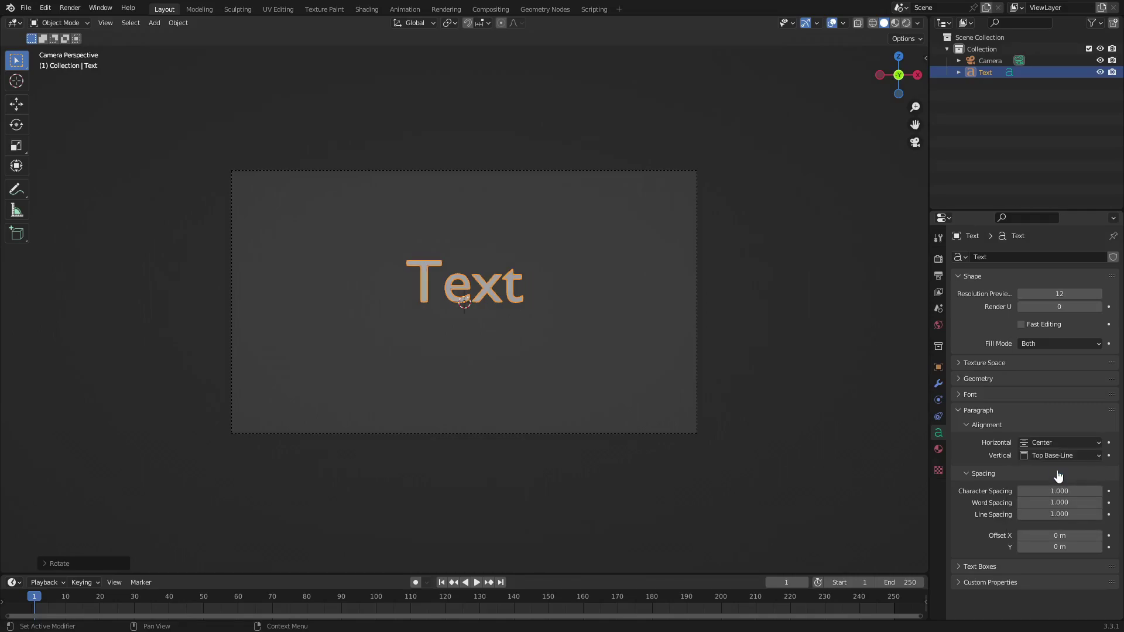
- Load Arial Black from the Windows fonts folder as the text's regular font
left_click(968, 396)
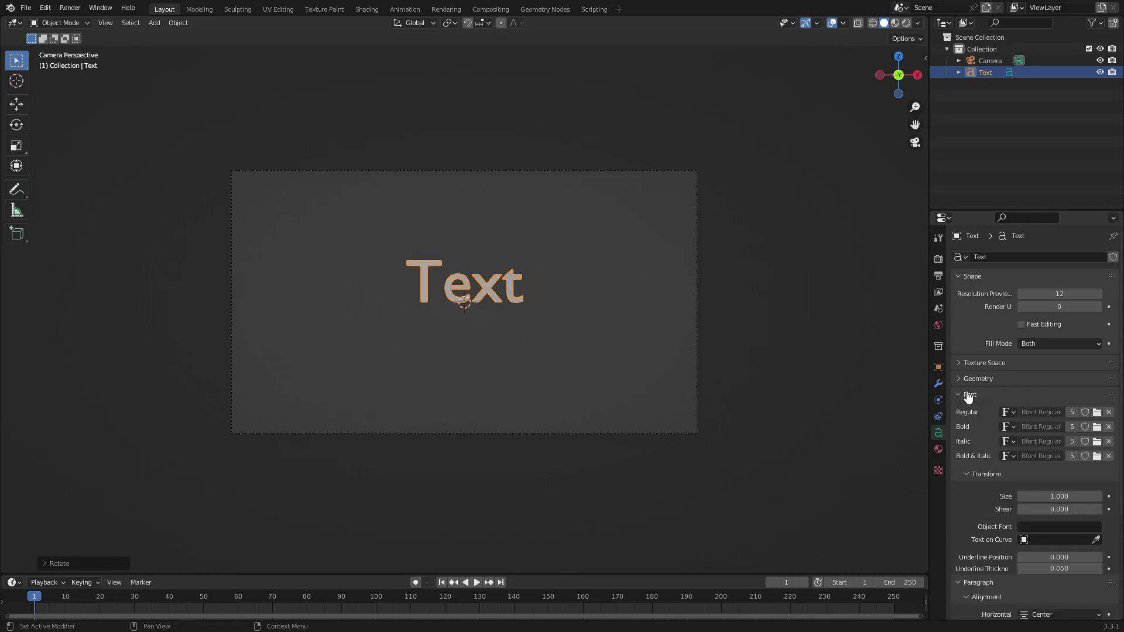
left_click(1097, 414)
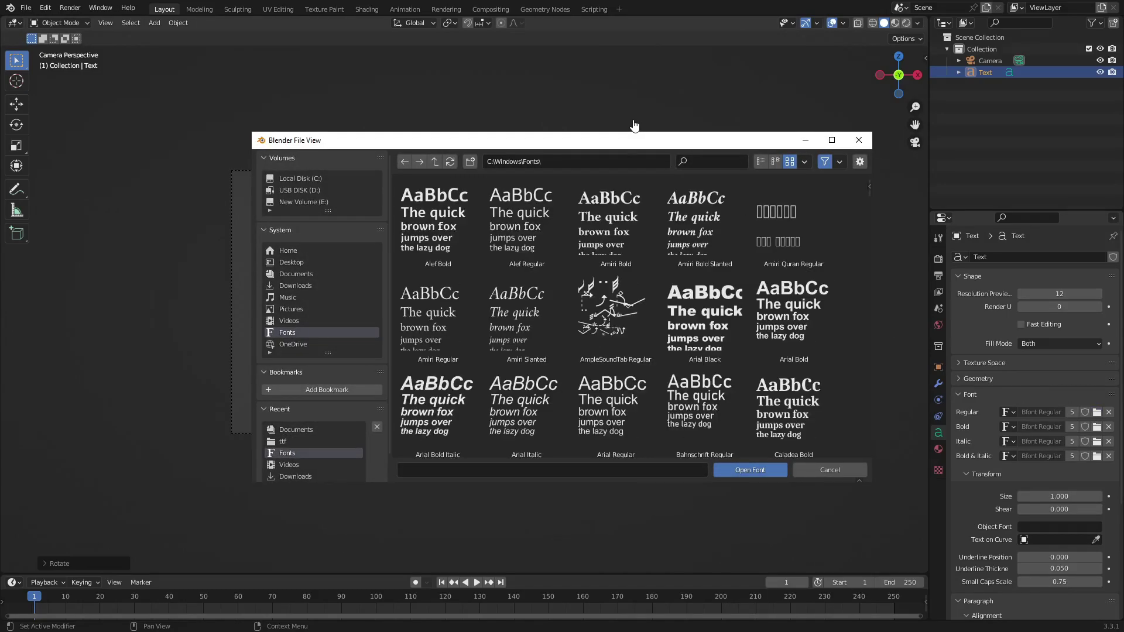
left_click_drag(614, 143, 503, 122)
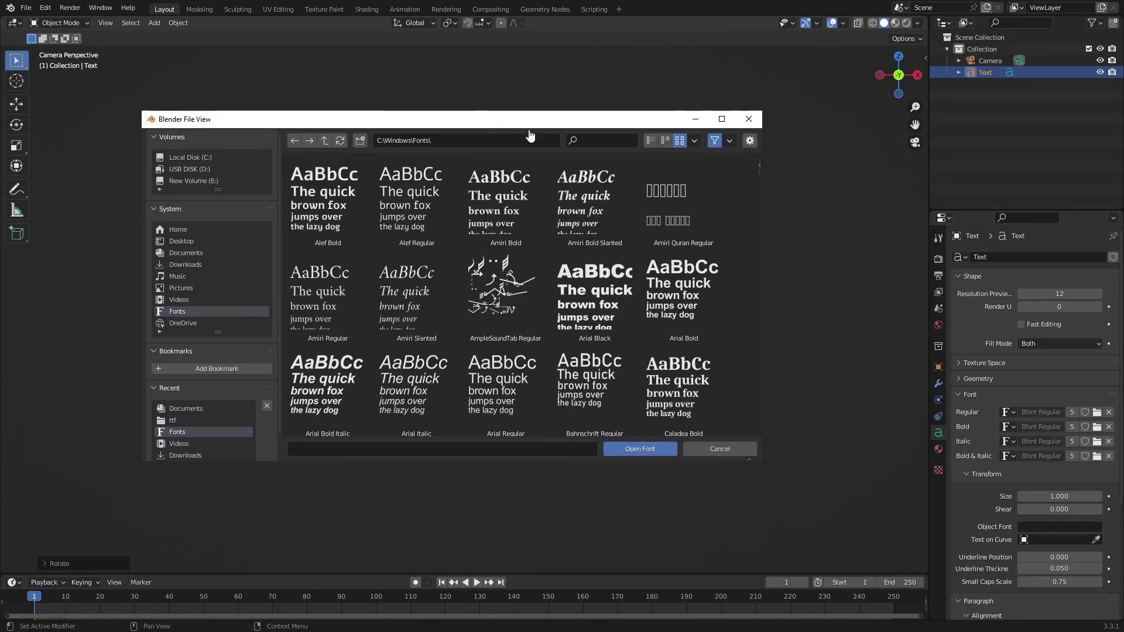
scroll(657, 275, "down", 2)
scroll(657, 276, "down", 8)
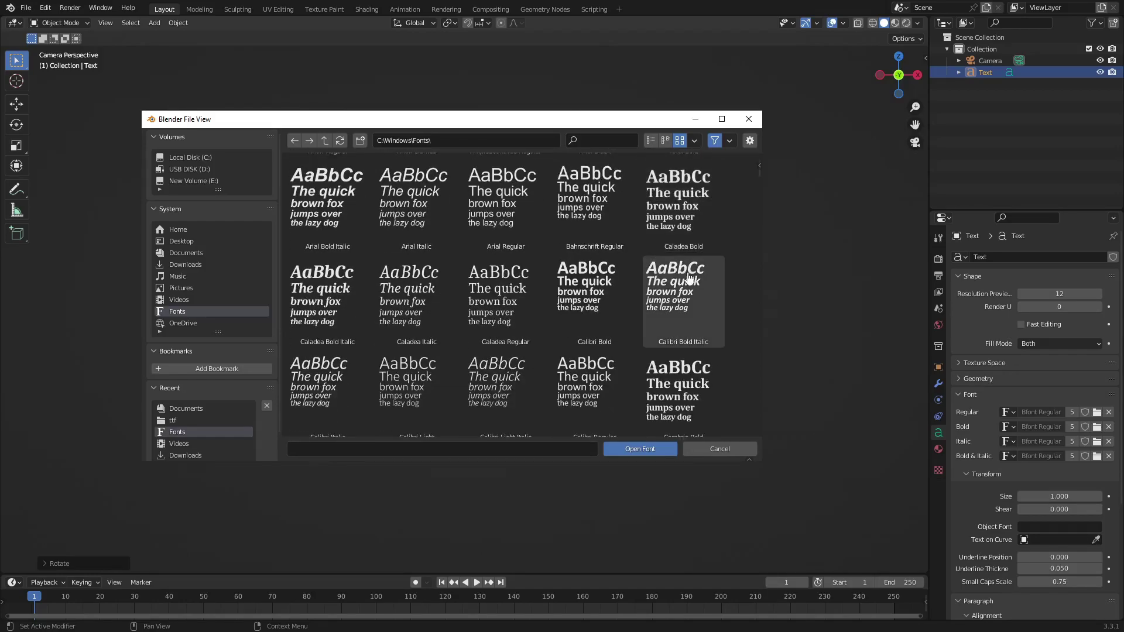
left_click_drag(759, 191, 786, 157)
scroll(612, 313, "down", 3)
double_click(617, 255)
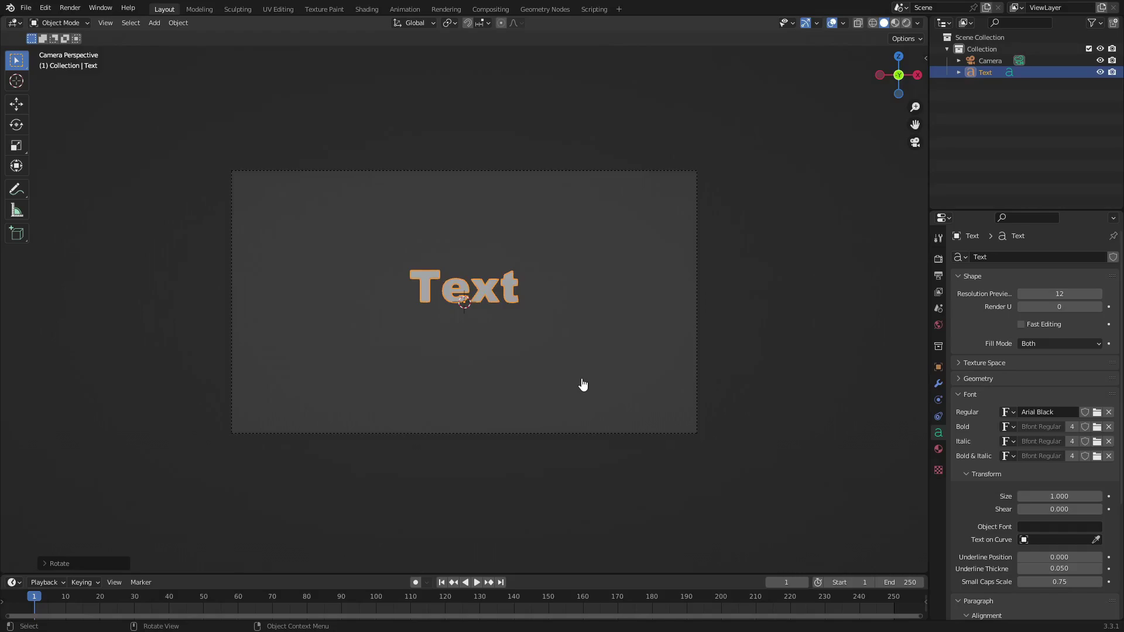
- Change the text object's wording to uppercase "TEXT"
key("Tab")
key("BackSpace")
key("BackSpace")
key("BackSpace")
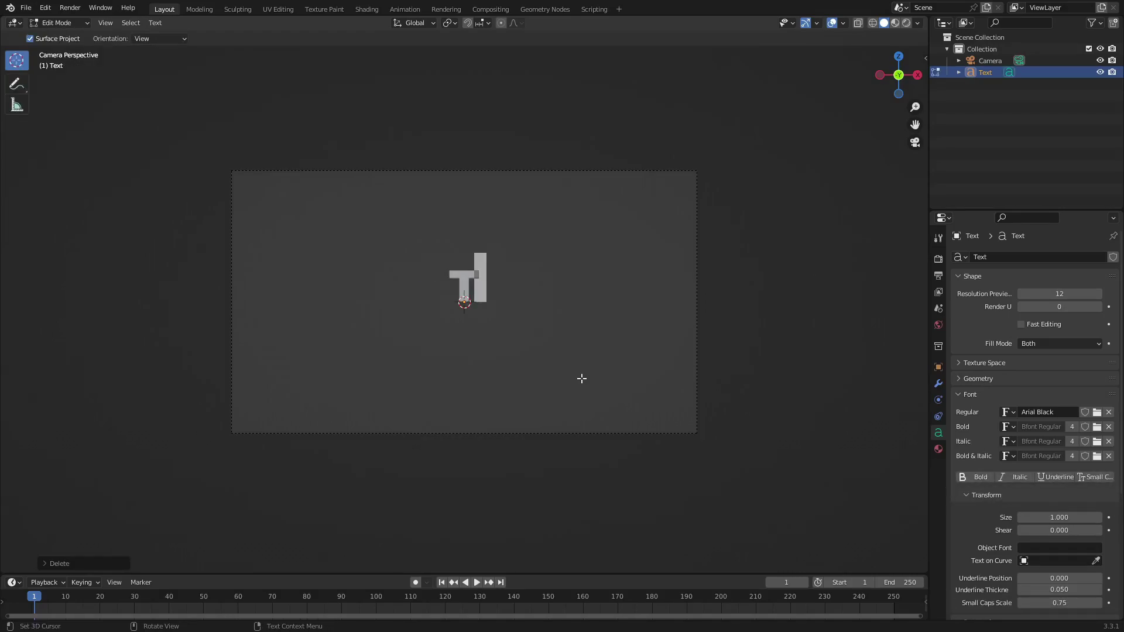
type("EXT")
key("Tab")
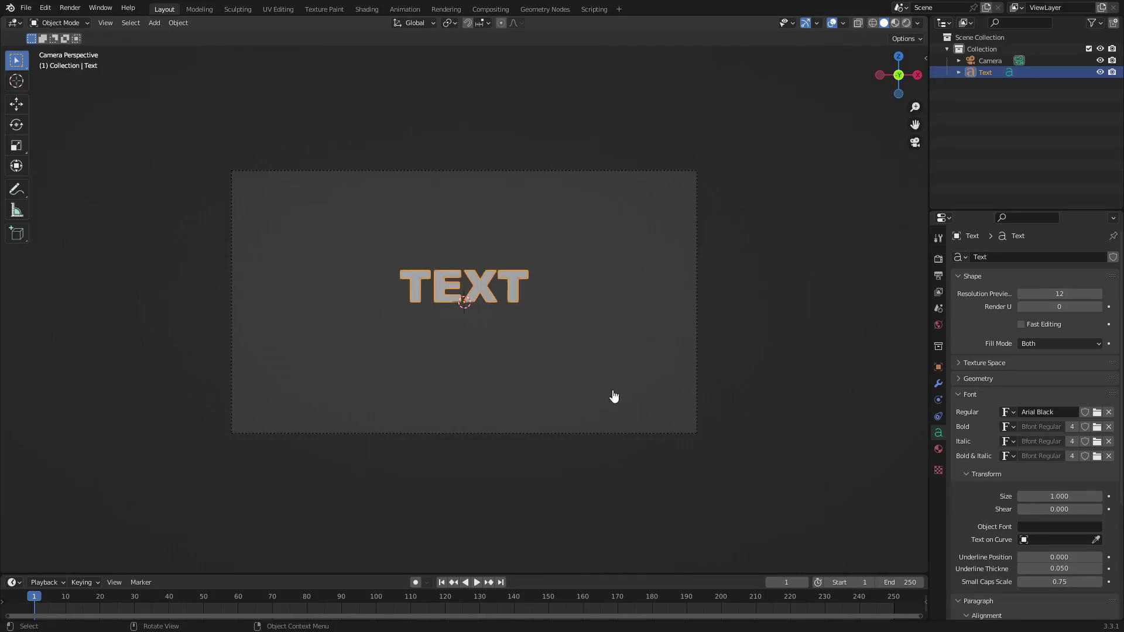
- Set the text object's vertical paragraph alignment to Center
scroll(990, 499, "down", 5)
left_click(1050, 508)
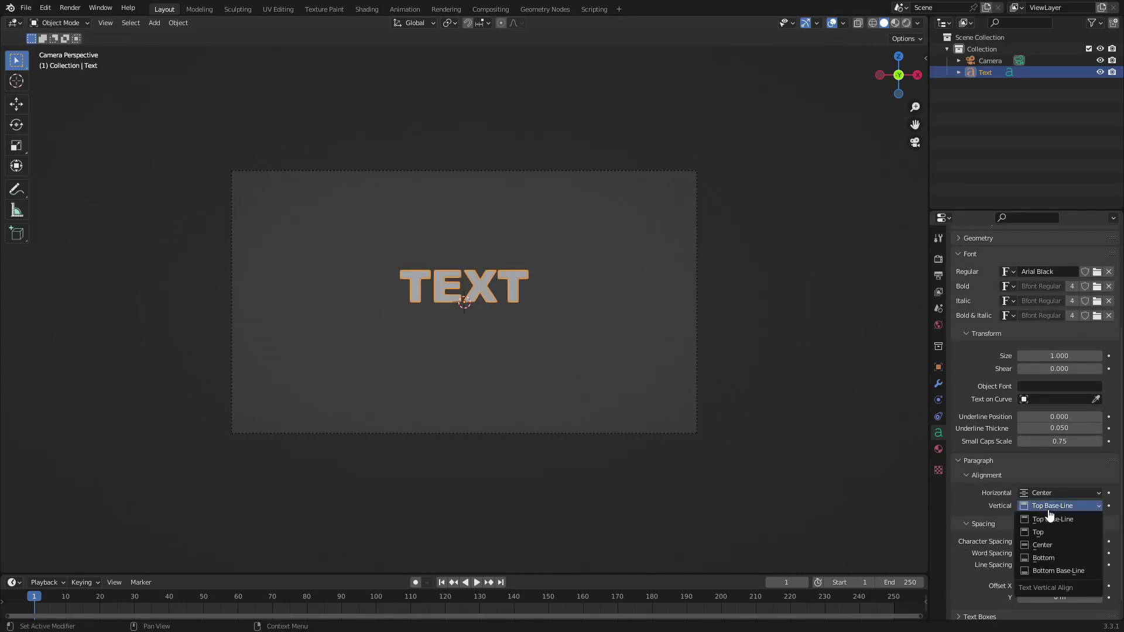
left_click(1065, 545)
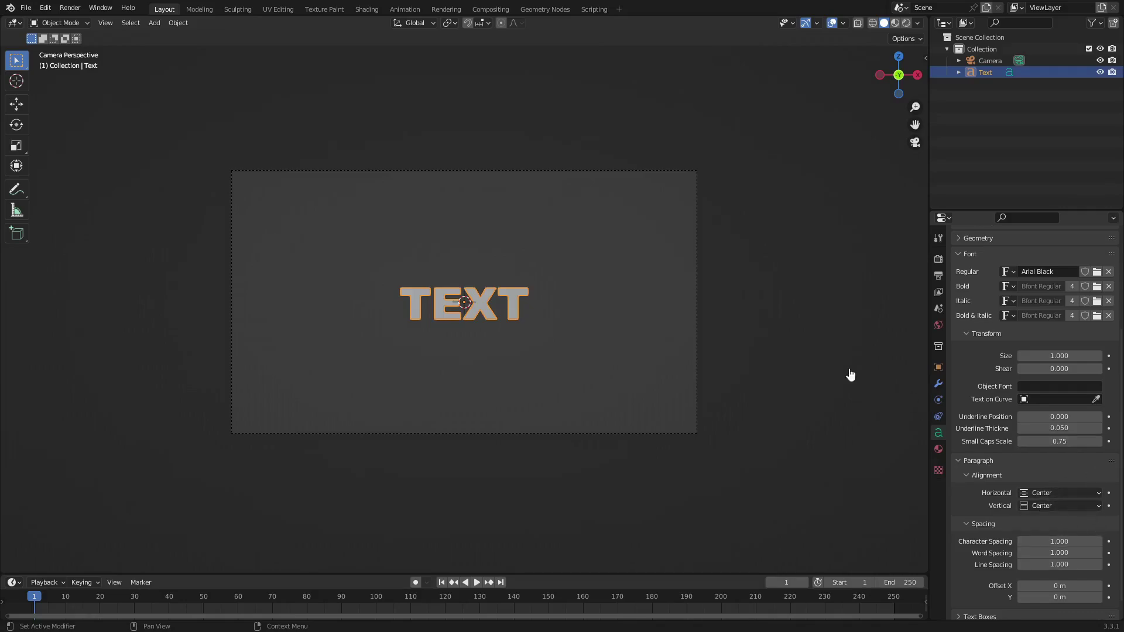
- Scale the text to about twice its size and adjust its height along Z to centre it in the camera frame
key("s")
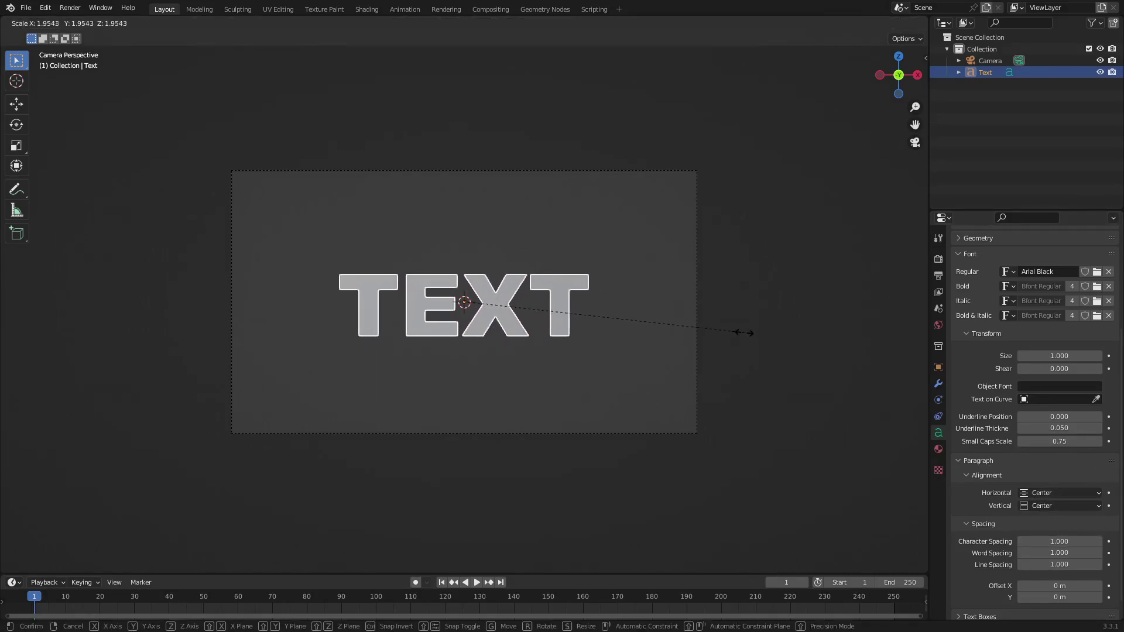
left_click(749, 337)
key("g")
key("z")
left_click(754, 332)
key("g")
key("z")
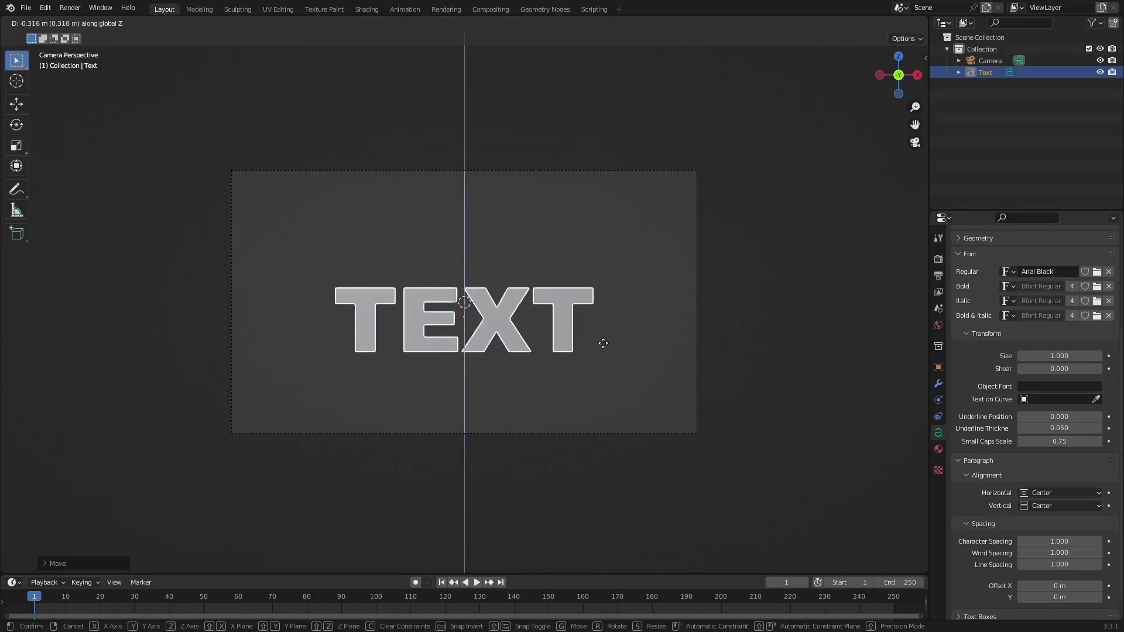
left_click(633, 371)
key("g")
key("x")
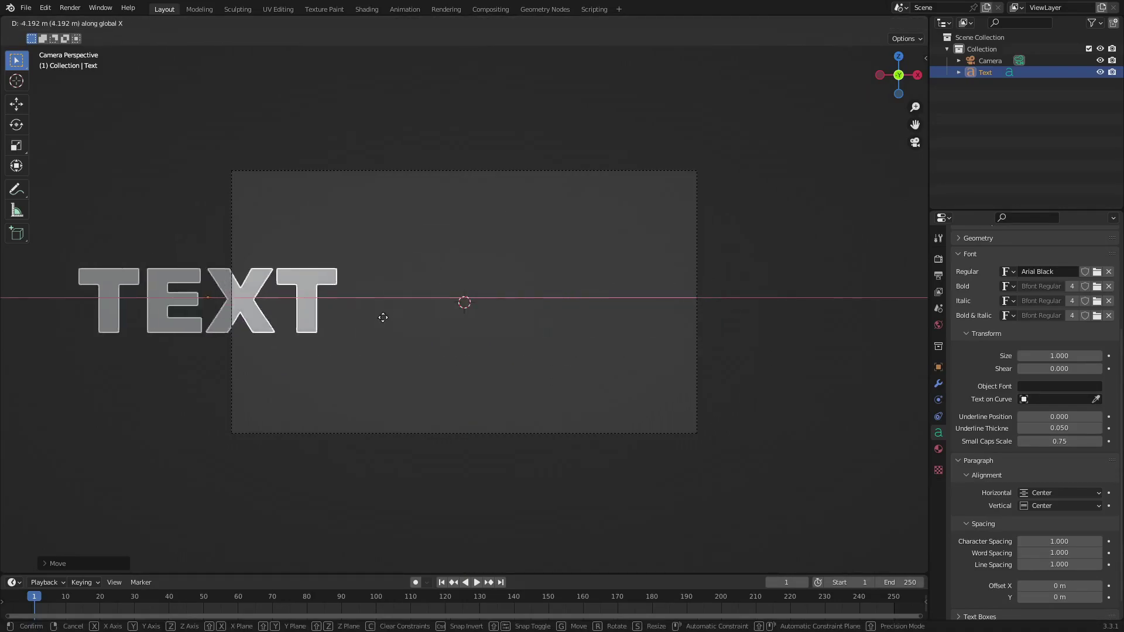
key("Escape")
key("g")
key("y")
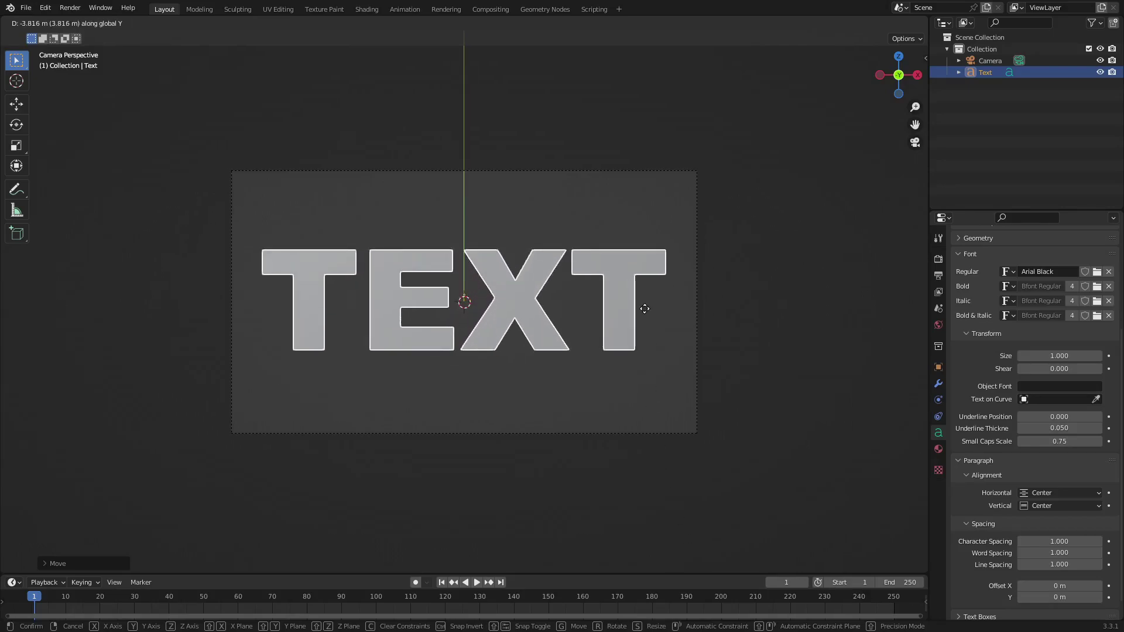
key("Escape")
key("g")
key("y")
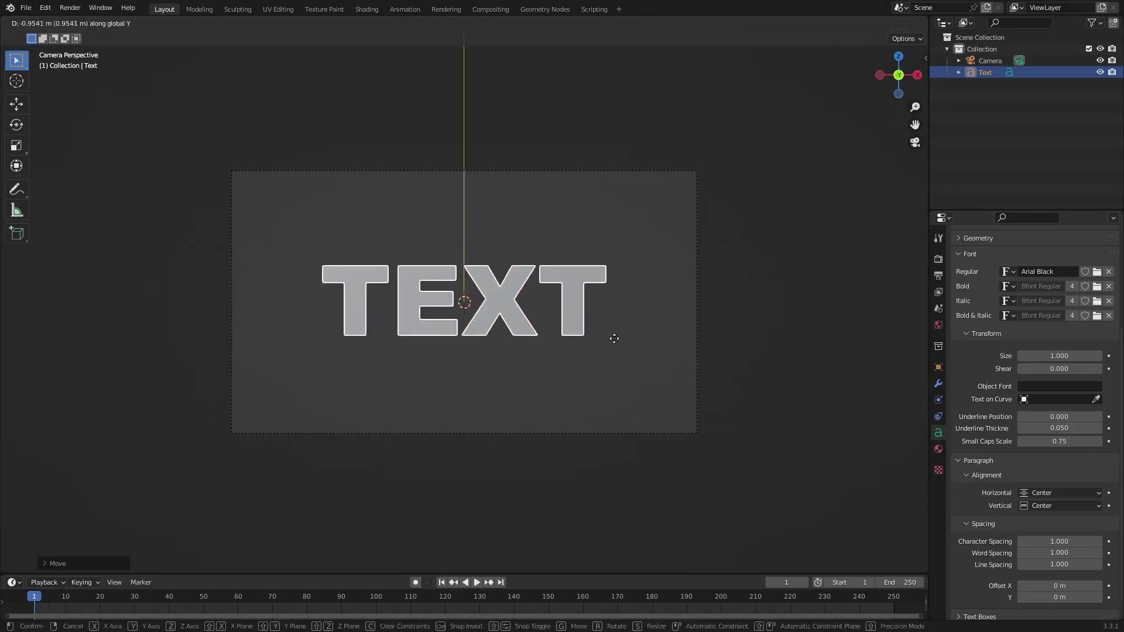
key("Escape")
- Scale the text down slightly, to about 0.97 of its size
scroll(601, 441, "up", 2)
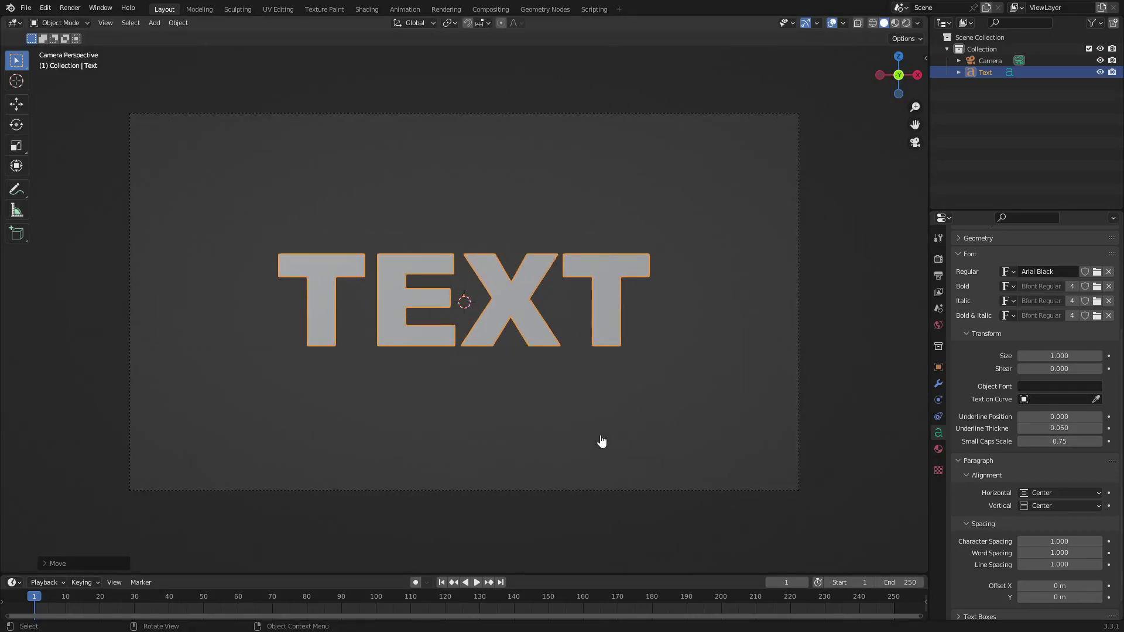
key("s")
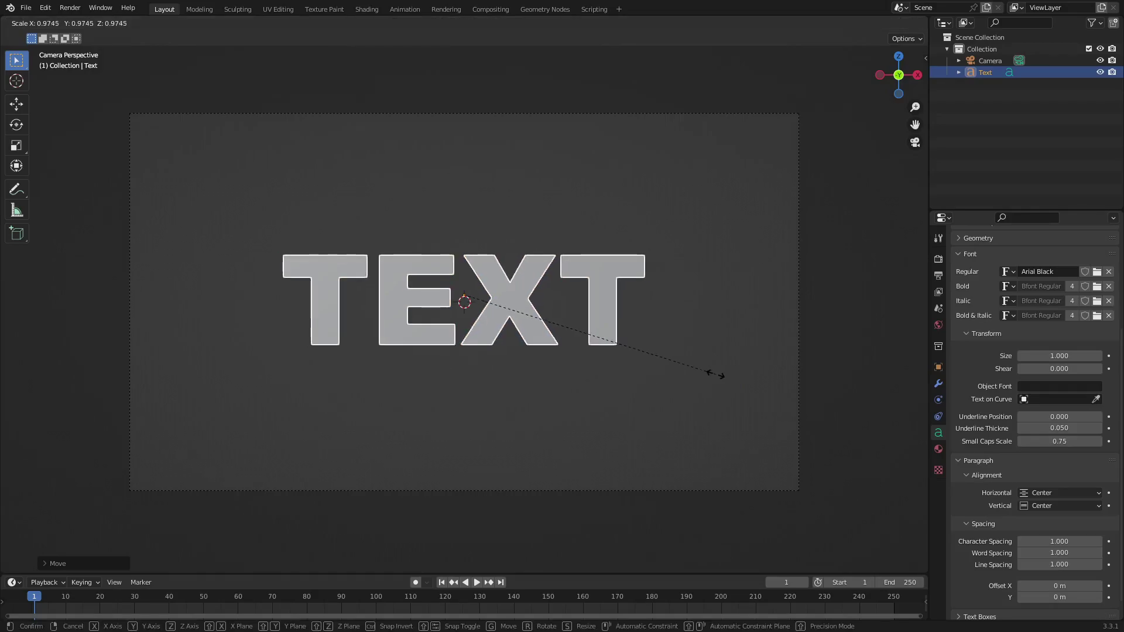
left_click(717, 381)
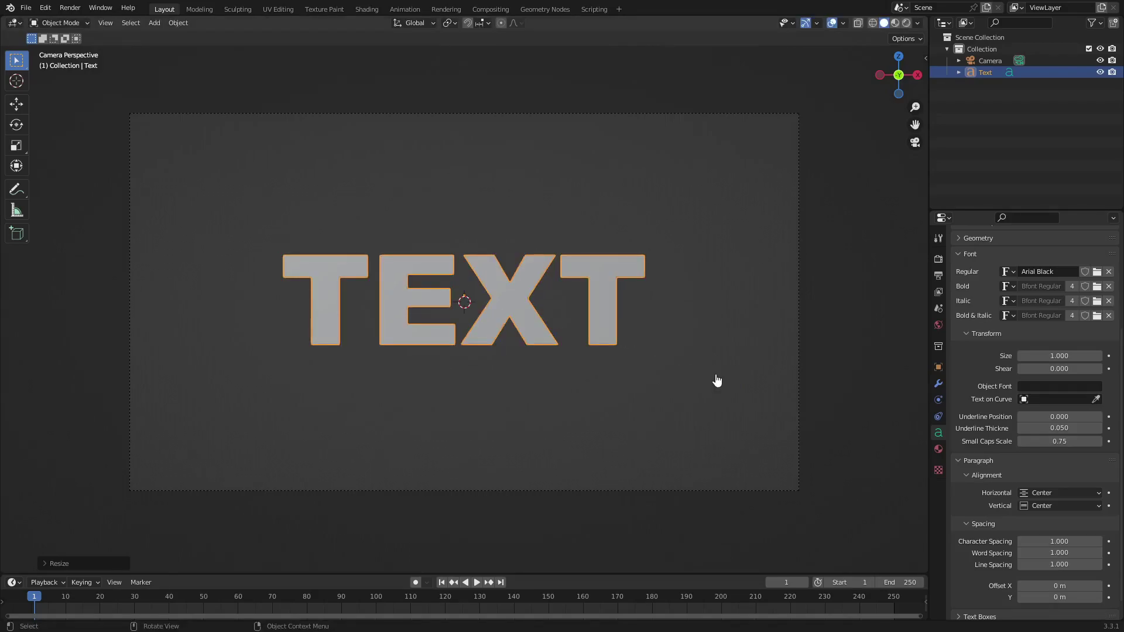
- Set the world background color to black
left_click(938, 326)
left_click(1084, 337)
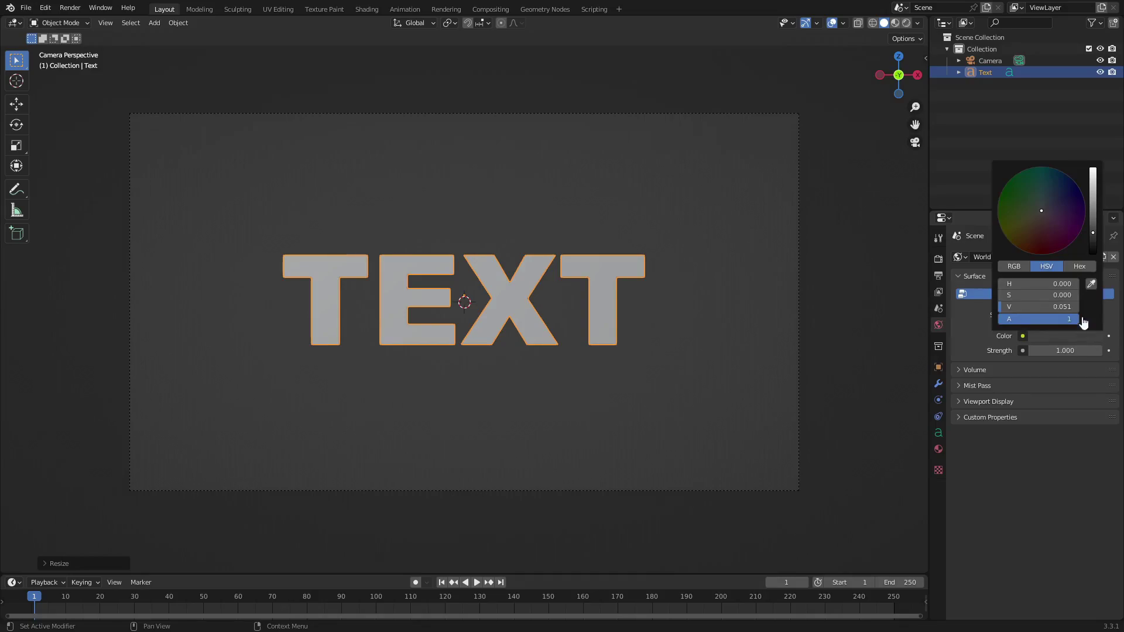
left_click_drag(1094, 235, 1094, 257)
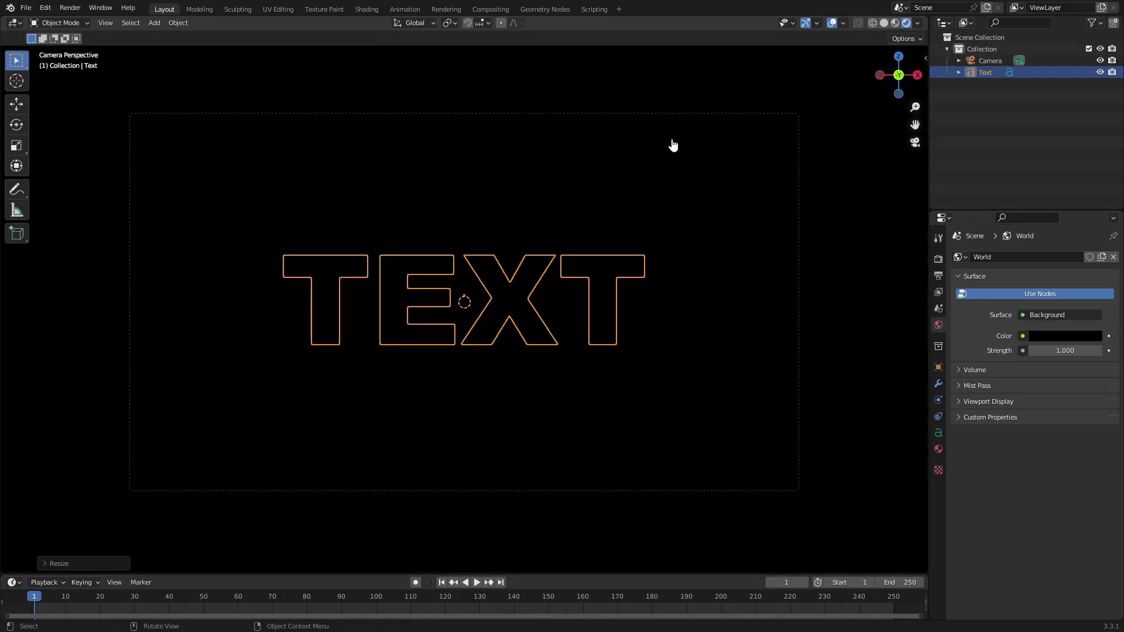
- Switch the viewport to solid shading and add an area light at the scene origin
left_click(695, 176)
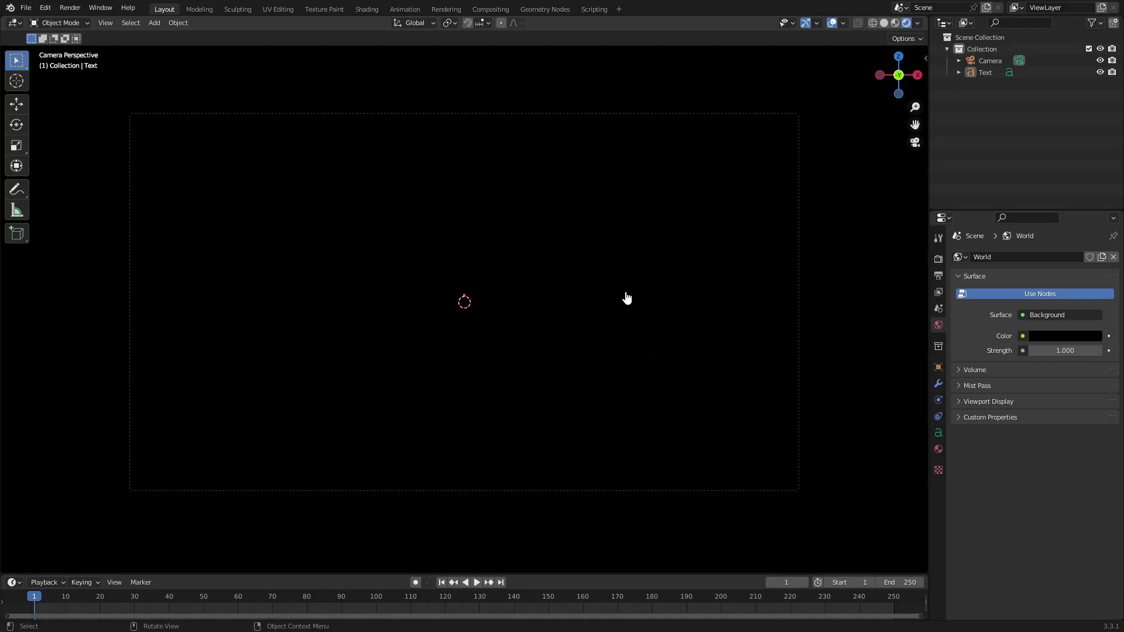
left_click(884, 24)
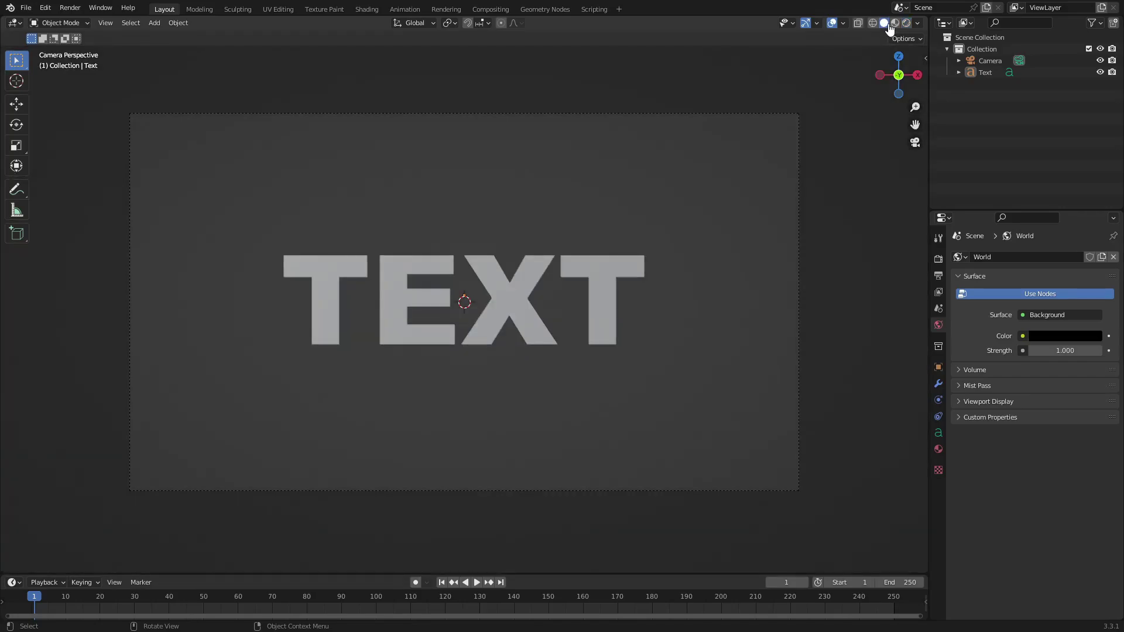
key("shift+a")
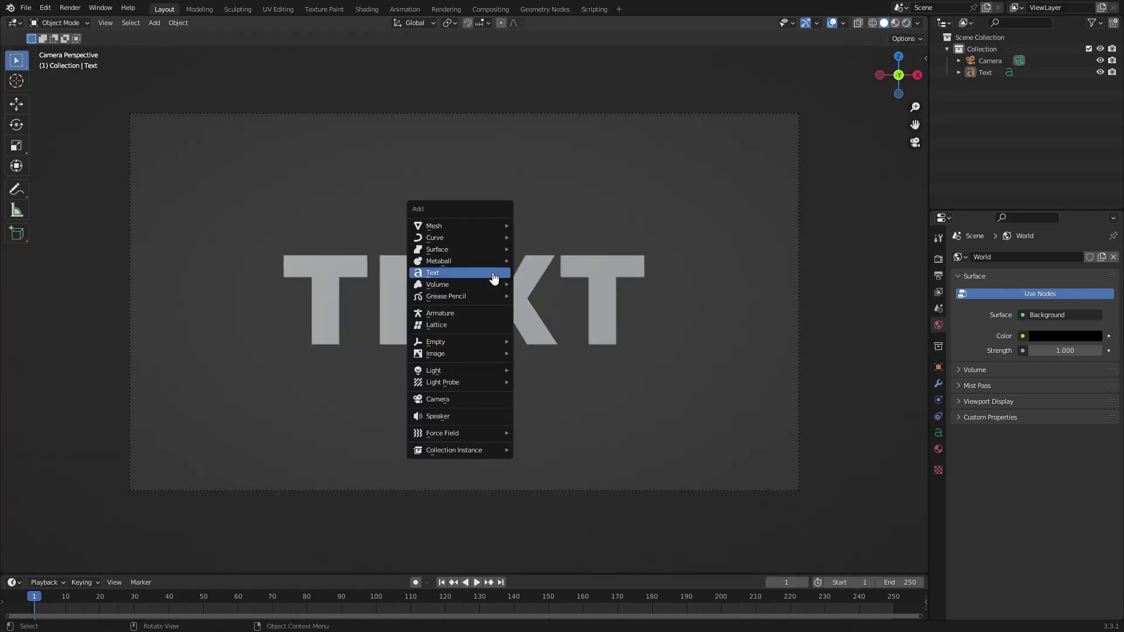
mouse_move(485, 374)
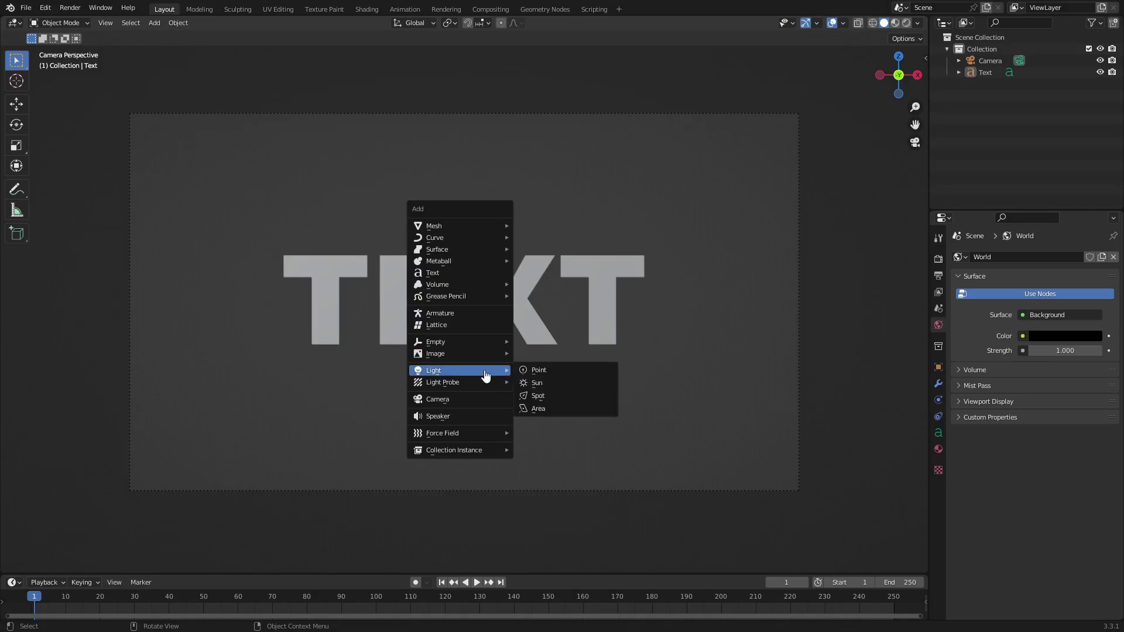
left_click(580, 417)
- Rotate the area light 90 degrees around the X axis so it points toward the text
middle_click_drag(715, 353, 595, 329)
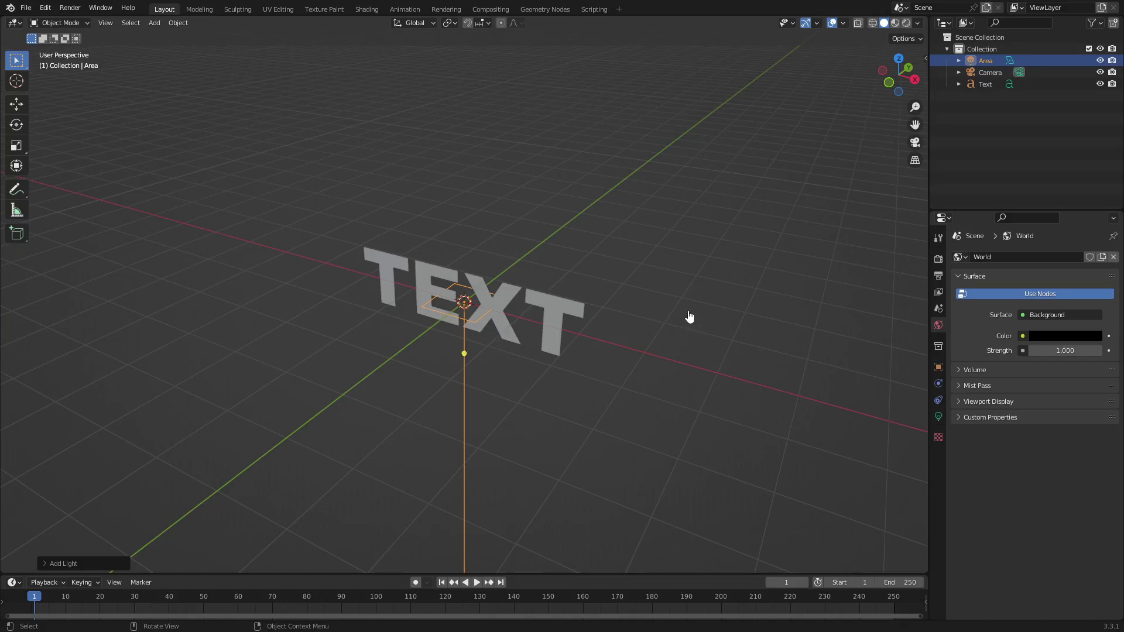
type("rx")
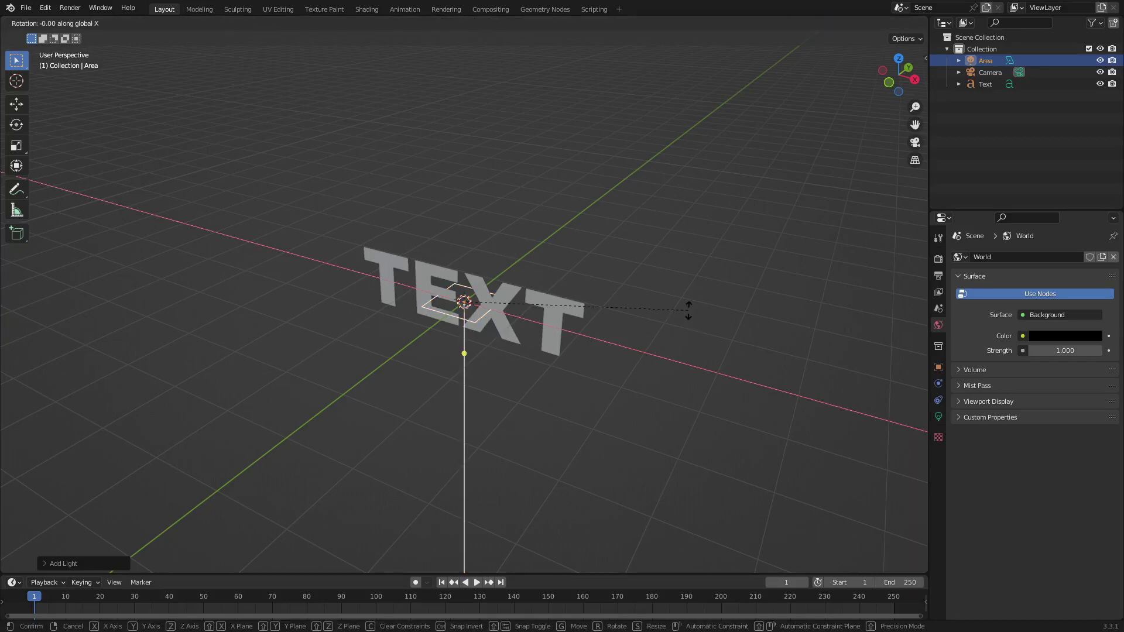
type("90")
key("Return")
- Move the area light along Y to just in front of the text and switch the viewport to rendered shading
key("g")
key("y")
left_click(761, 301)
middle_click_drag(538, 334, 524, 273)
left_click(906, 23)
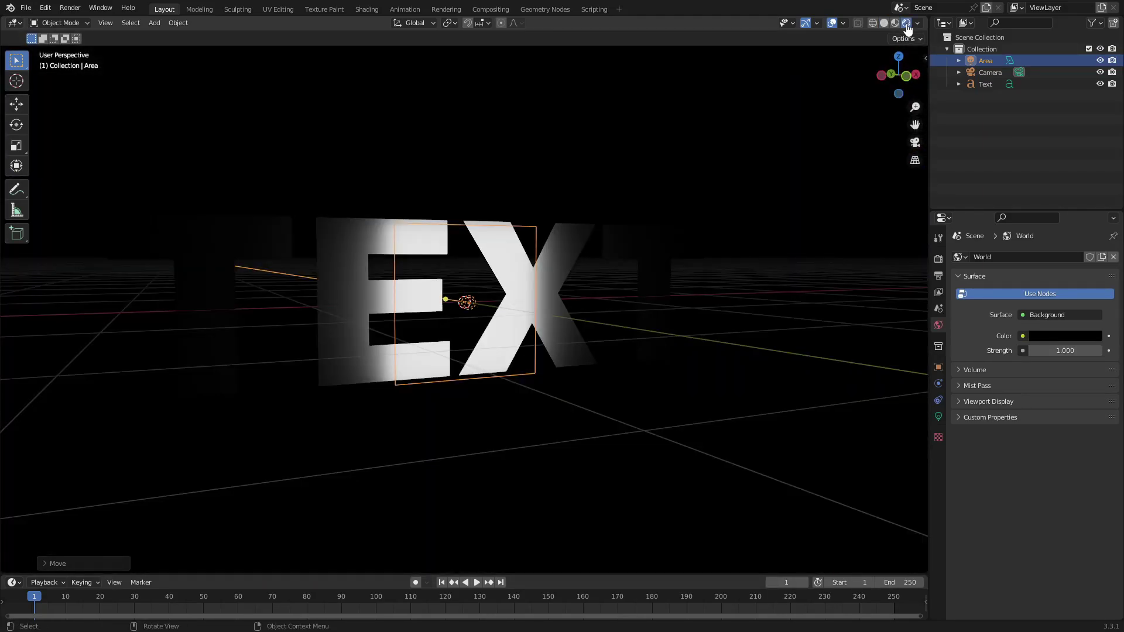
key("g")
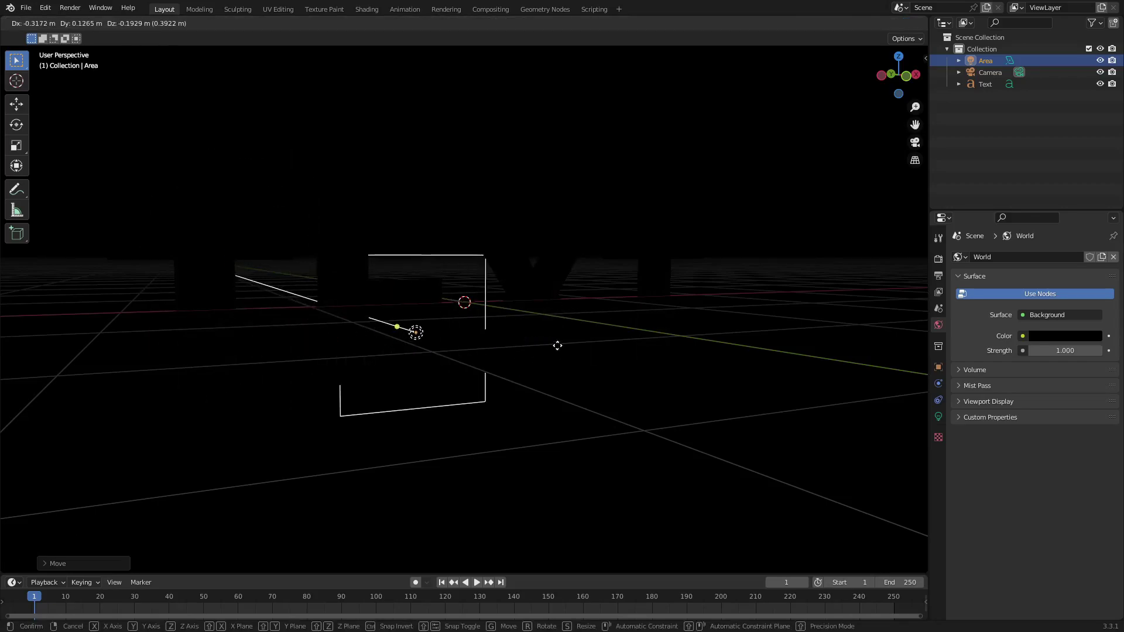
key("x")
left_click(670, 369)
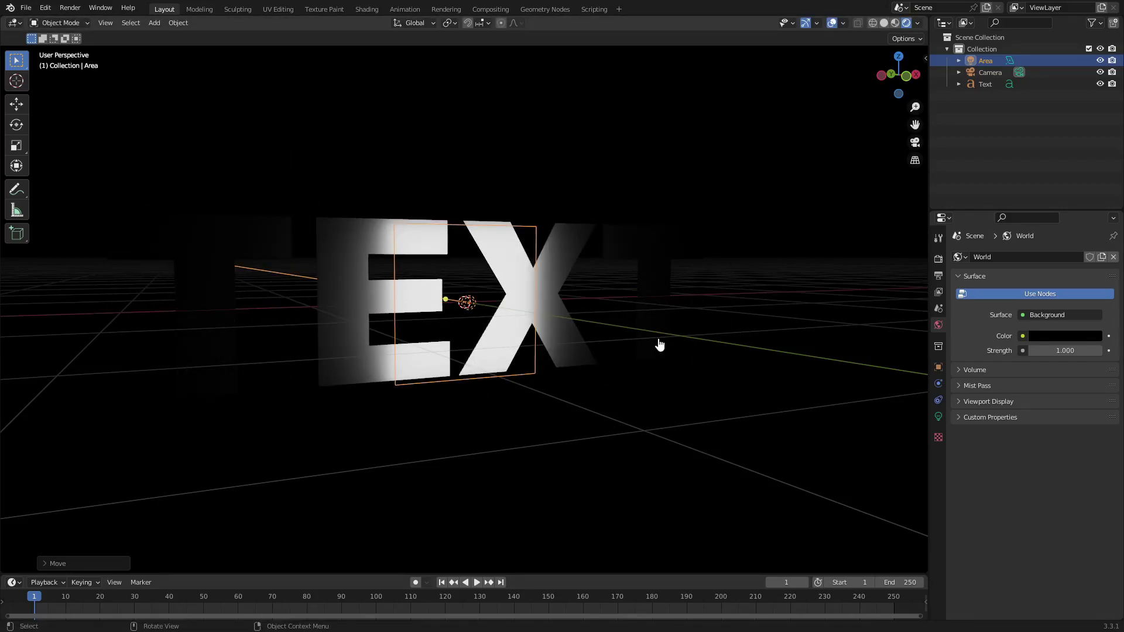
- Scale the area light along Z to about 0.08 of its height to make a thin strip
key("s")
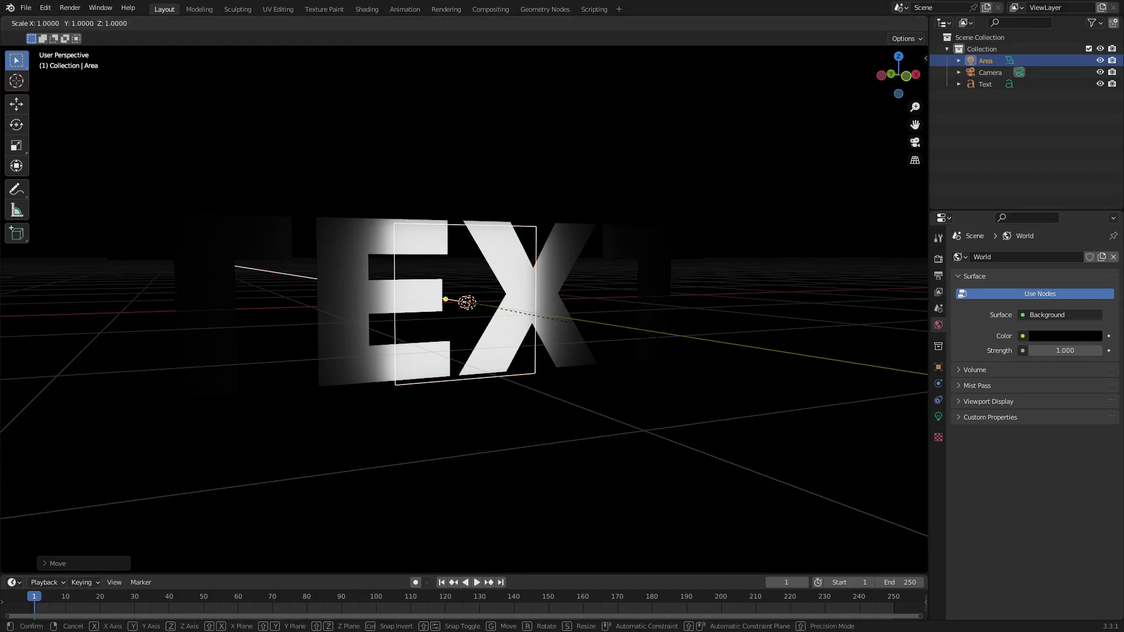
key("z")
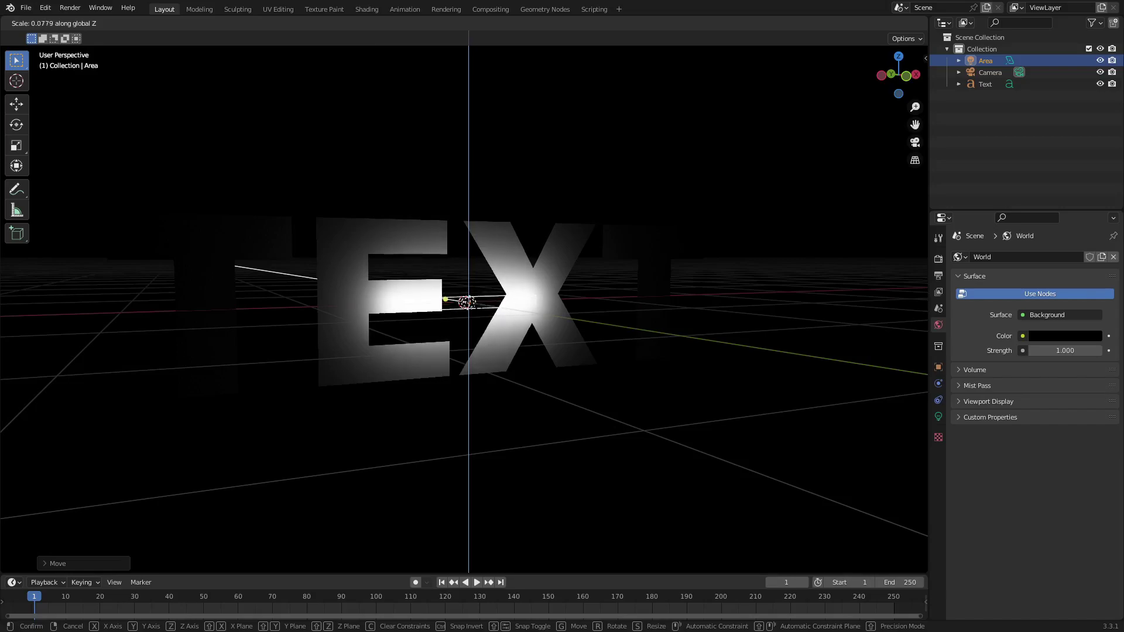
left_click(469, 304)
middle_click_drag(685, 357, 653, 356)
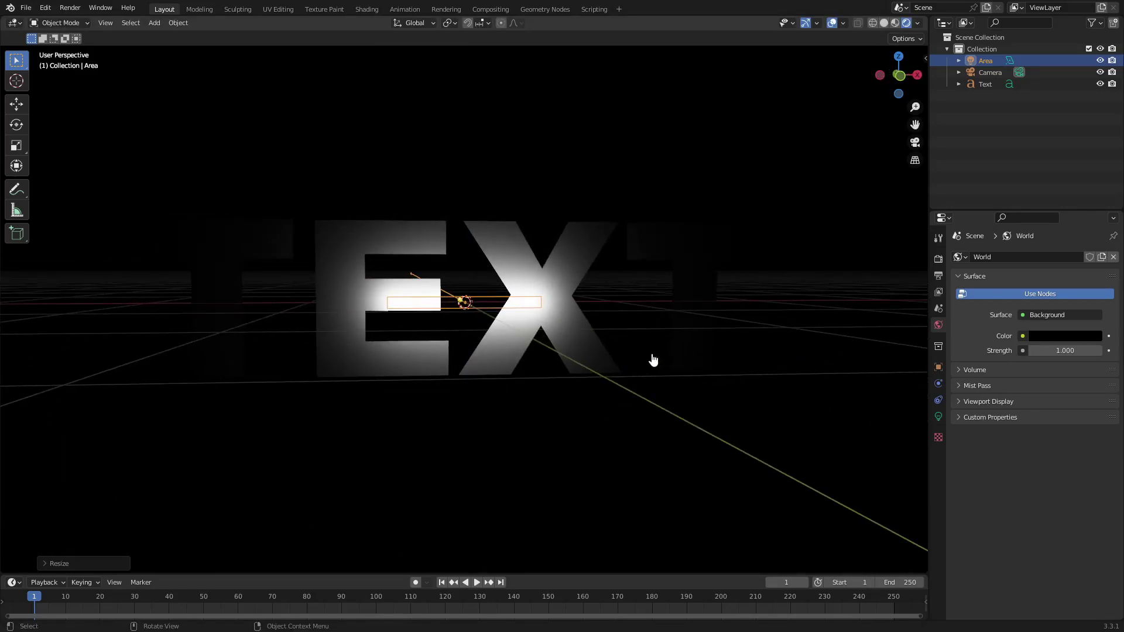
key("s")
key("x")
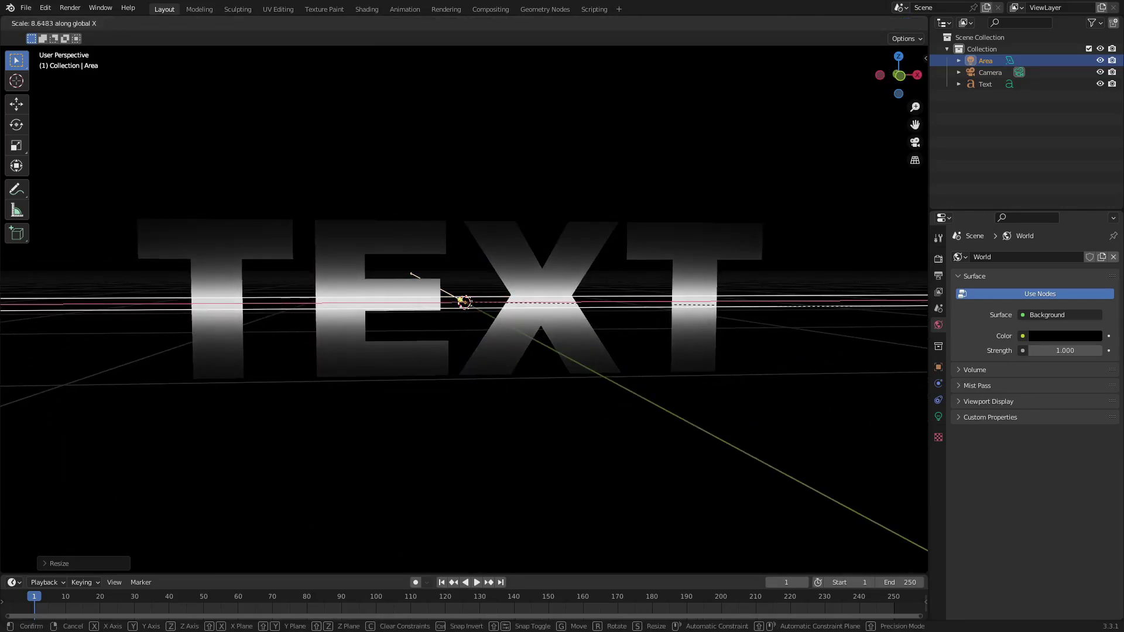
right_click(752, 307)
- Stretch the area light along X until the strip reaches slightly past both ends of the text
scroll(445, 311, "down", 3)
middle_click_drag(440, 311, 495, 318)
key("s")
key("x")
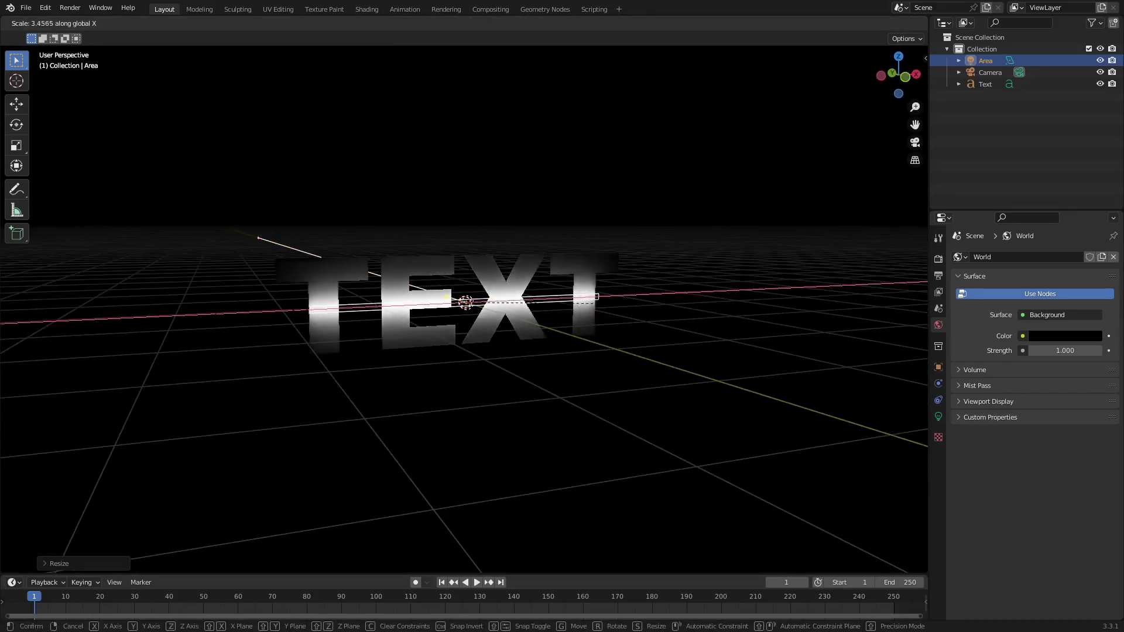
left_click(614, 271)
- Lower the area light along Z so its strip crosses the lower part of the letters
middle_click_drag(615, 273, 338, 290)
scroll(544, 255, "up", 3)
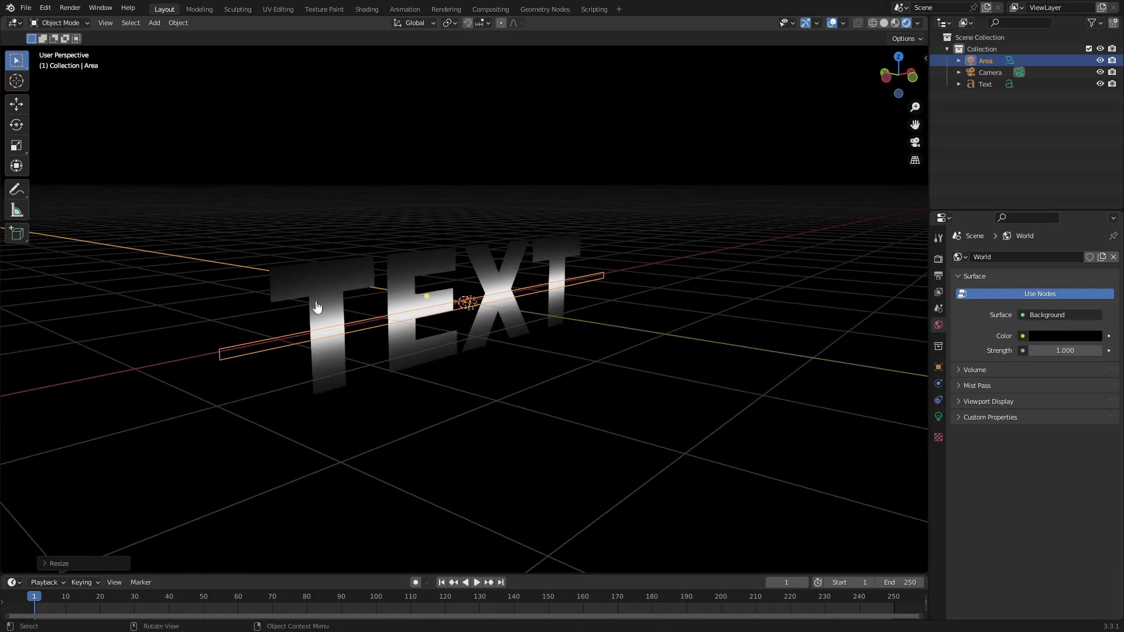
scroll(316, 307, "up", 3)
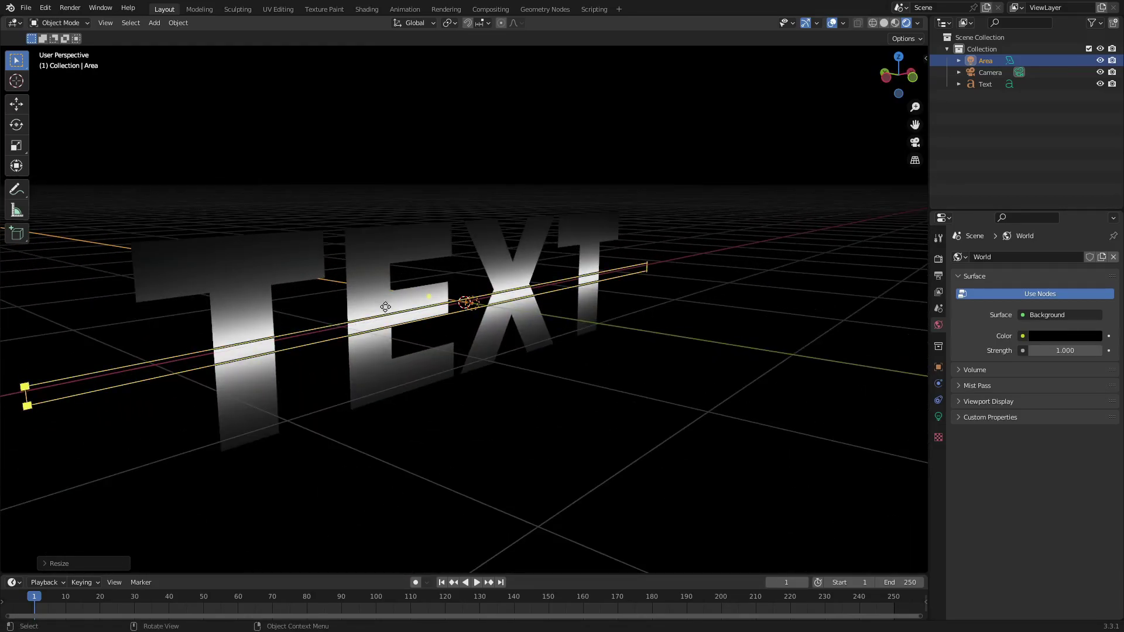
key("g")
key("z")
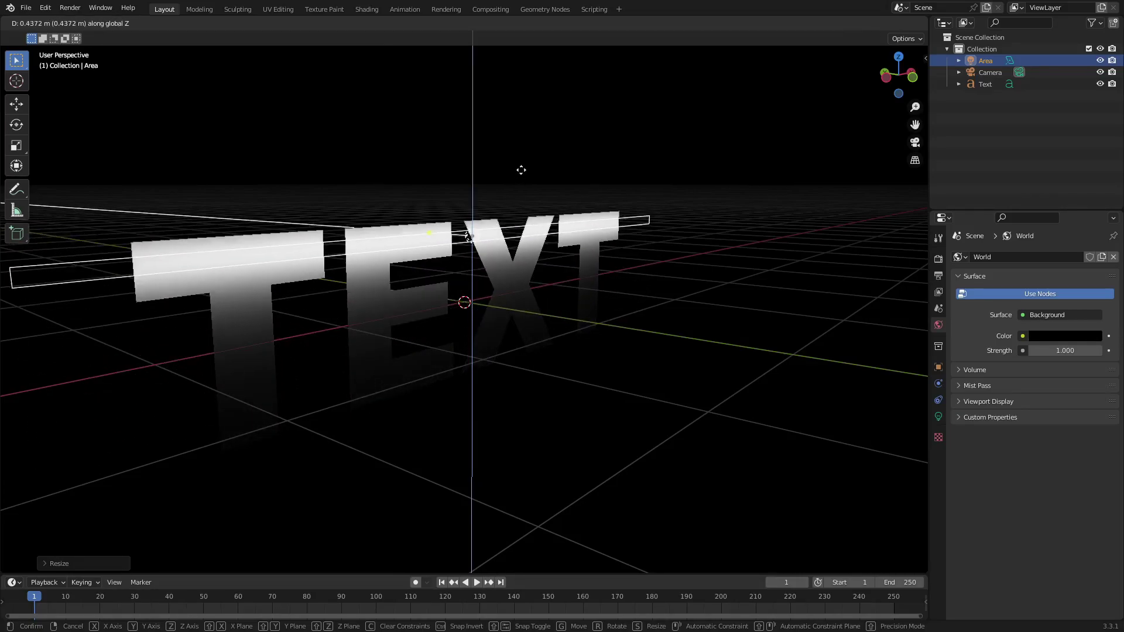
left_click(516, 260)
- Move the area light slightly closer to the text along Y to tighten the lit band
middle_click_drag(497, 264, 503, 306)
scroll(517, 284, "up", 2)
scroll(560, 432, "up", 1)
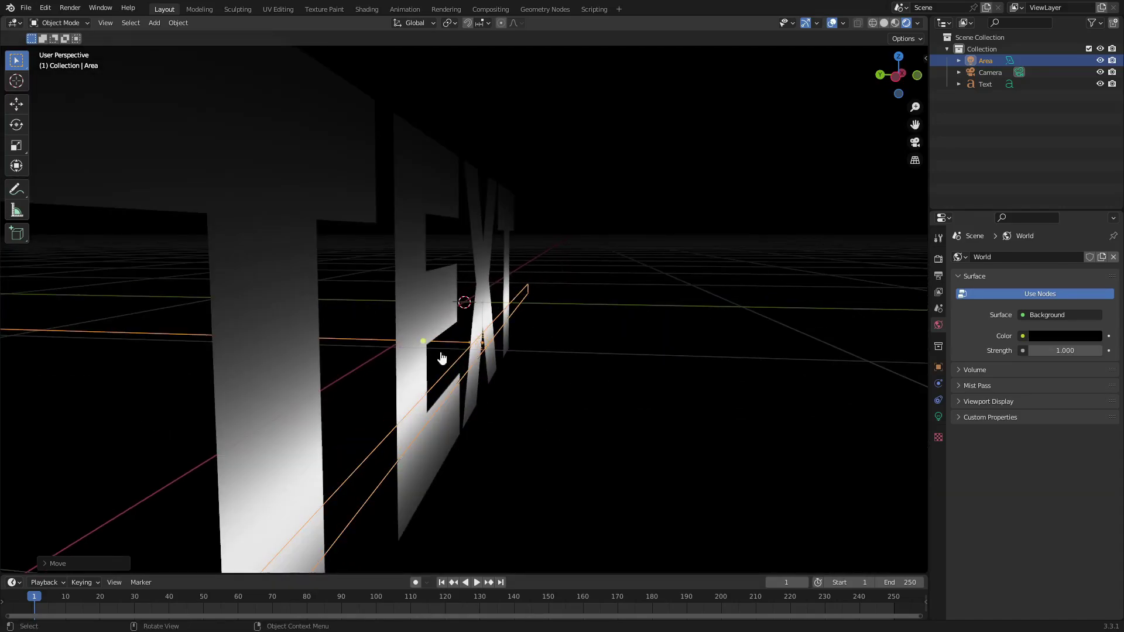
key("g")
key("y")
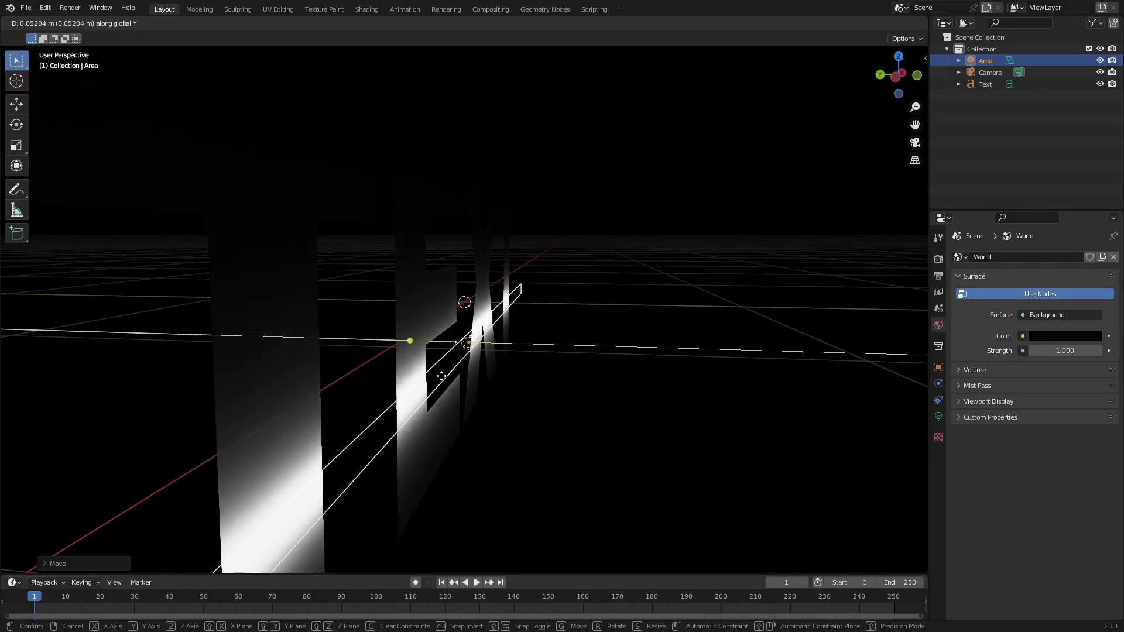
left_click(476, 387)
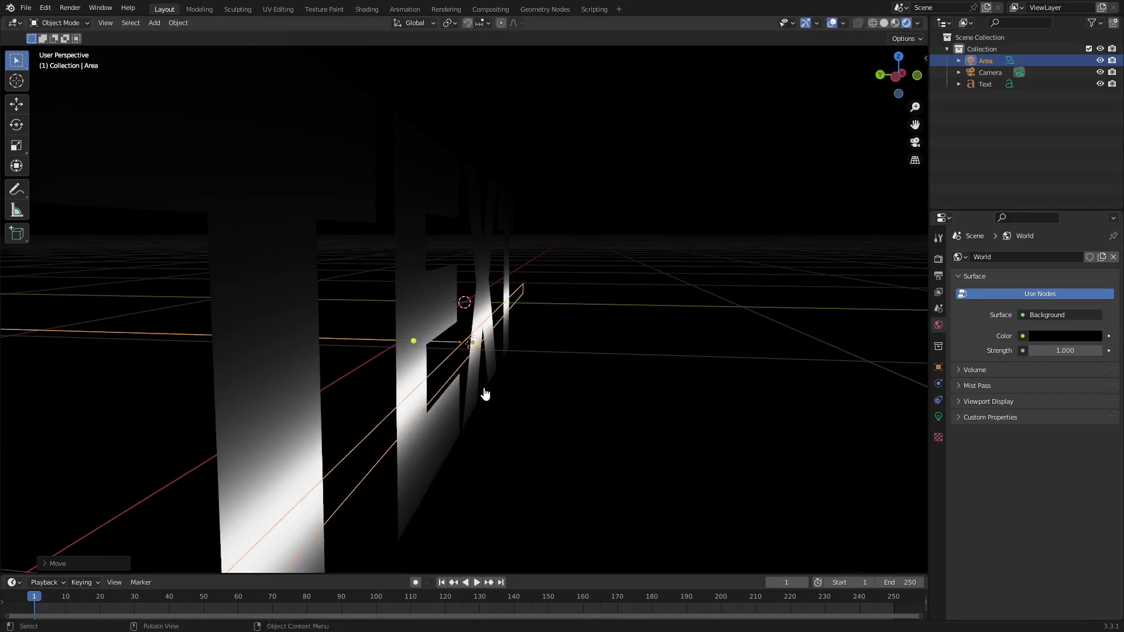
- Duplicate the area light and place the copy higher along Z, across the upper part of the letters
middle_click_drag(492, 388, 437, 351)
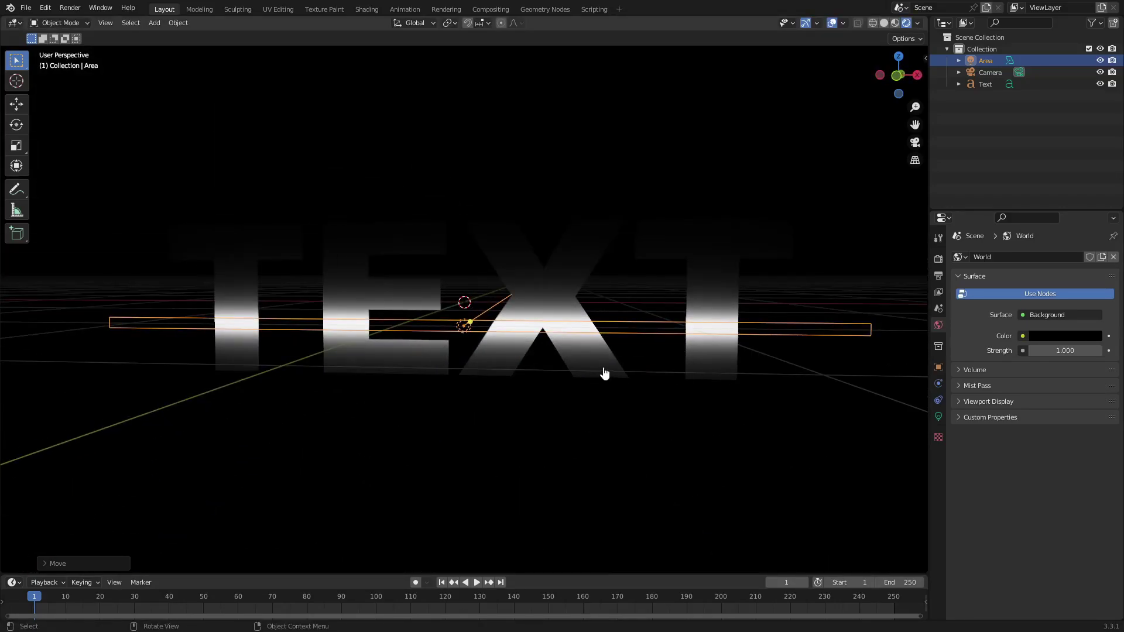
key("shift+d")
key("z")
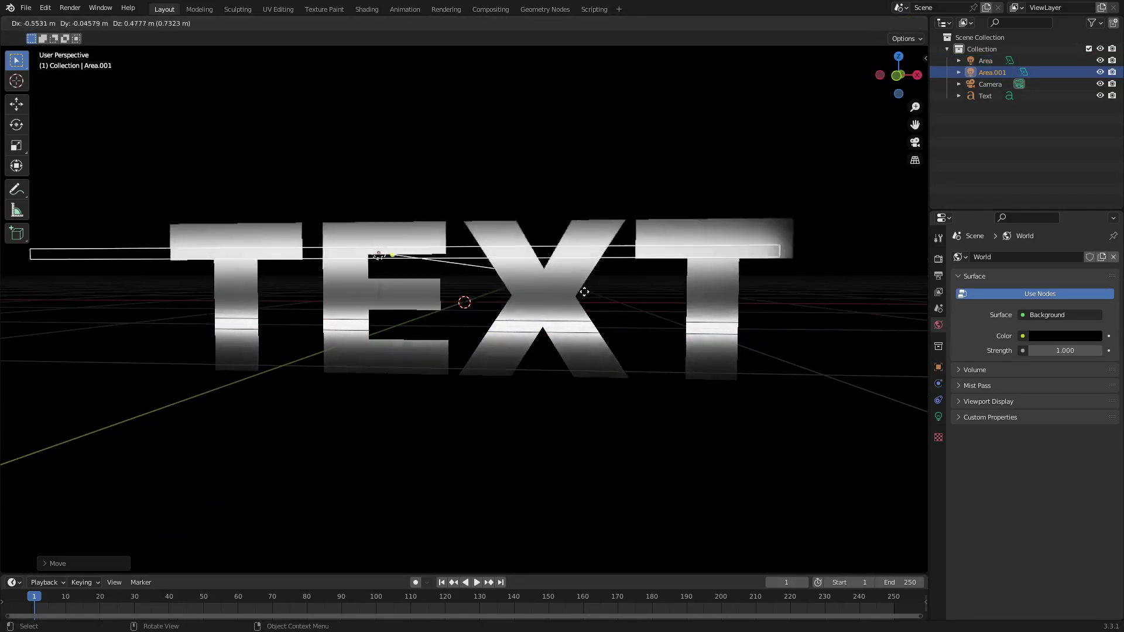
left_click(620, 311)
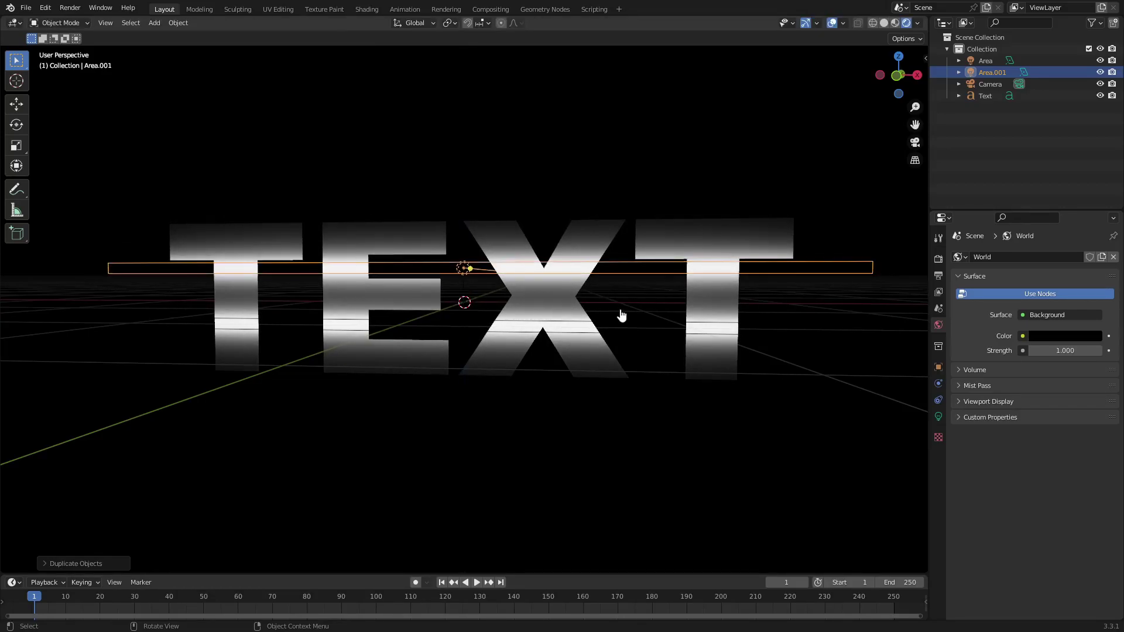
- Nudge the upper area light slightly closer to the text along Y
middle_click_drag(620, 313, 591, 295)
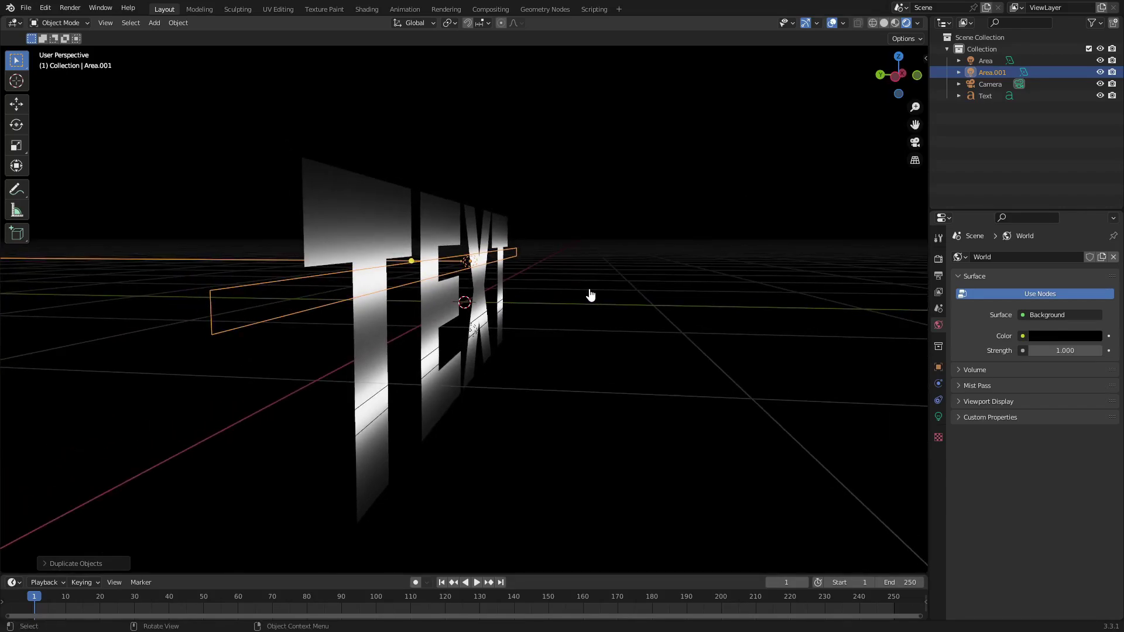
key("g")
key("y")
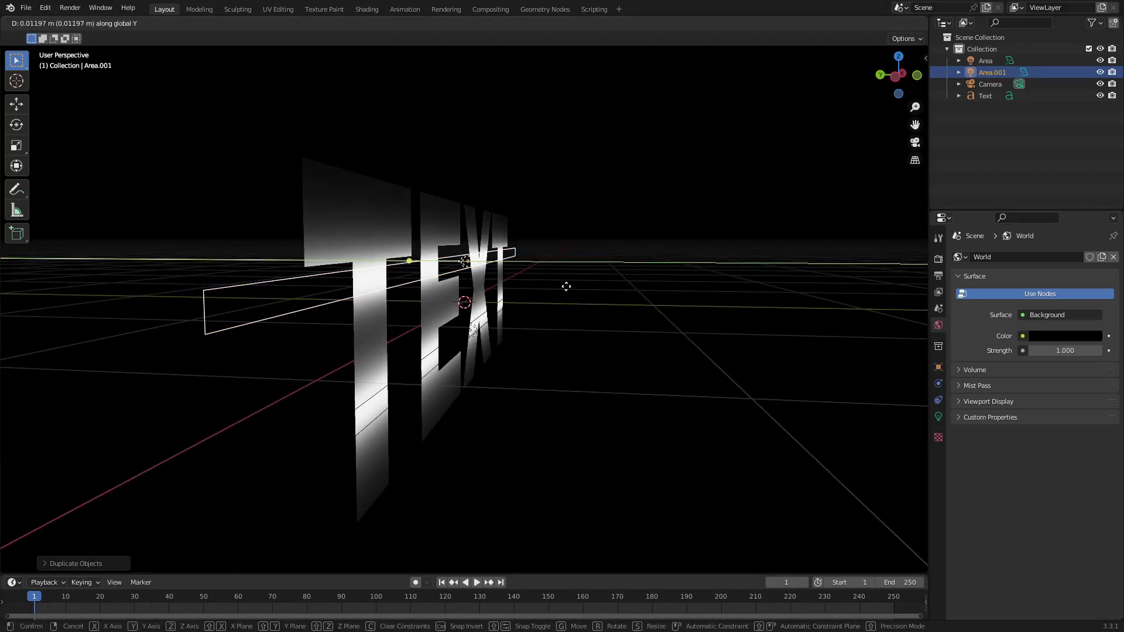
left_click(554, 302)
- Check the scene layout in solid shading, then preview the rendered text through the camera at frame 2 with overlays hidden
middle_click_drag(555, 304, 562, 350)
left_click(550, 330)
middle_click_drag(630, 376, 585, 384)
left_click(885, 23)
scroll(742, 301, "down", 5)
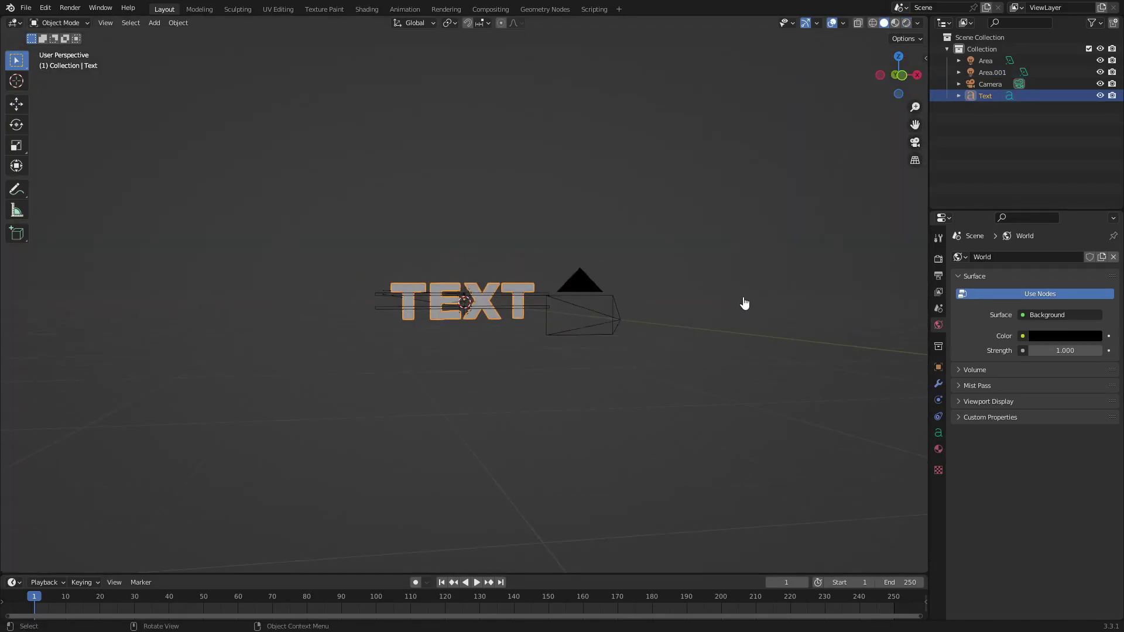
middle_click_drag(742, 301, 760, 268)
left_click(907, 24)
left_click(832, 24)
mouse_move(727, 189)
middle_mouse_down()
mouse_move(713, 203)
mouse_move(728, 193)
middle_mouse_up()
key("KP_0")
key("Right")
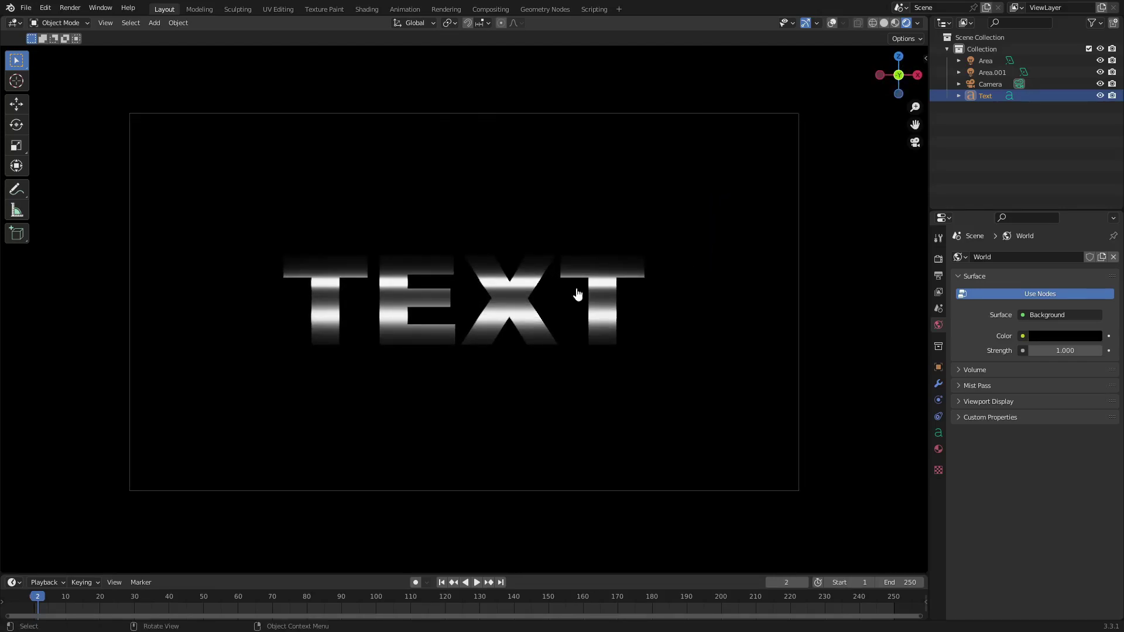
key("g")
key("z")
left_click(716, 262)
key("g")
key("z")
key("Escape")
- Raise the upper area light slightly along Z so its band falls on the crossbars of the letters T
left_click(993, 72)
key("g")
key("z")
left_click(684, 281)
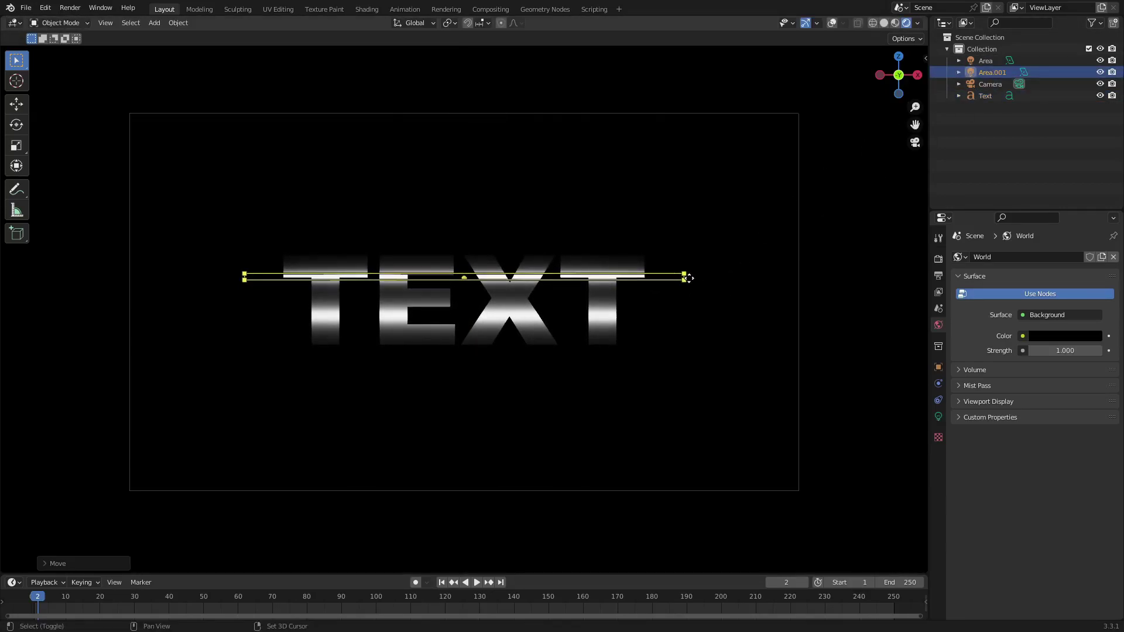
left_click(984, 61, "shift")
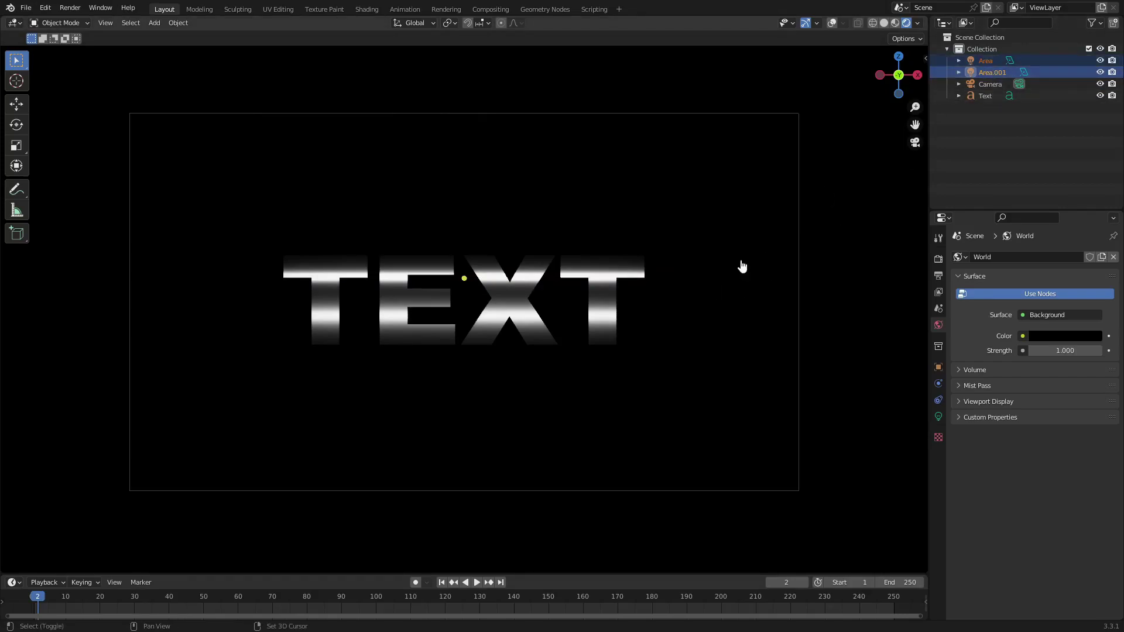
key("g")
key("y")
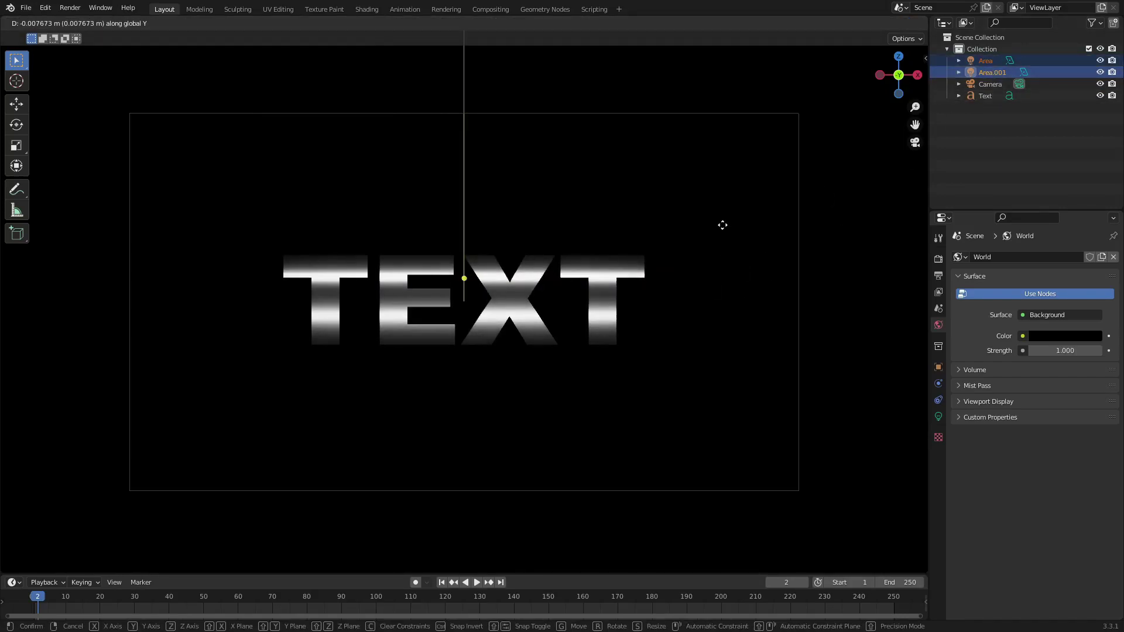
left_click(622, 244)
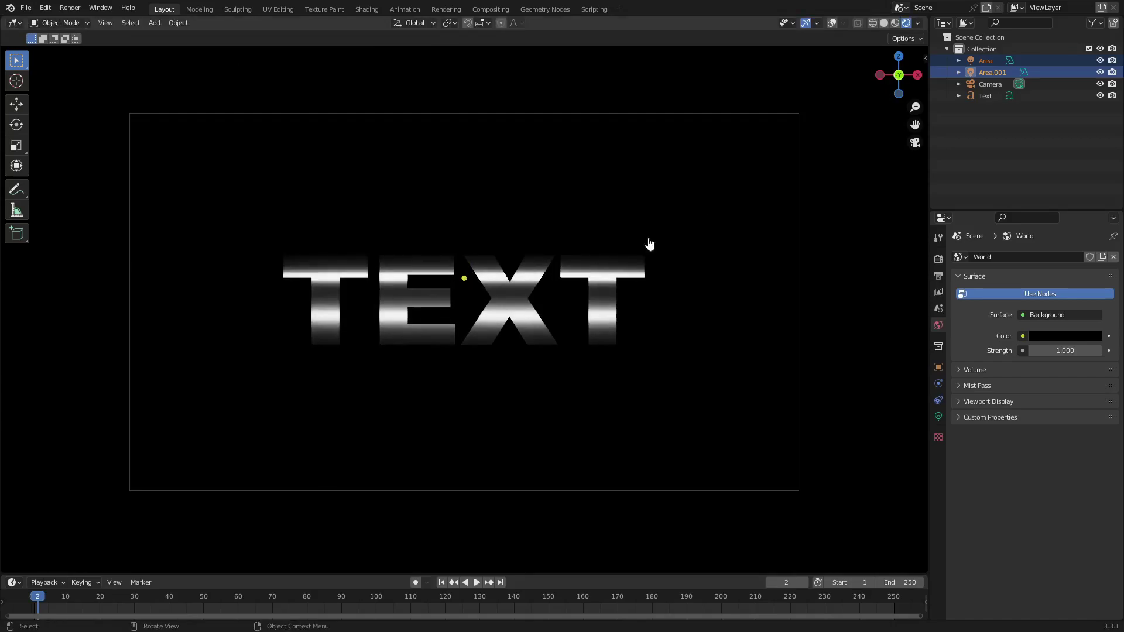
- Turn the viewport overlays back on in an angled close-up view of the text
middle_click_drag(622, 245, 663, 247)
left_click(832, 24)
middle_click_drag(607, 275, 657, 281)
scroll(536, 302, "up", 5)
scroll(514, 324, "up", 2)
middle_click_drag(514, 325, 518, 329)
- Move both area lights together about 0.029 m away from the text along Y to soften the bands
left_click(491, 245)
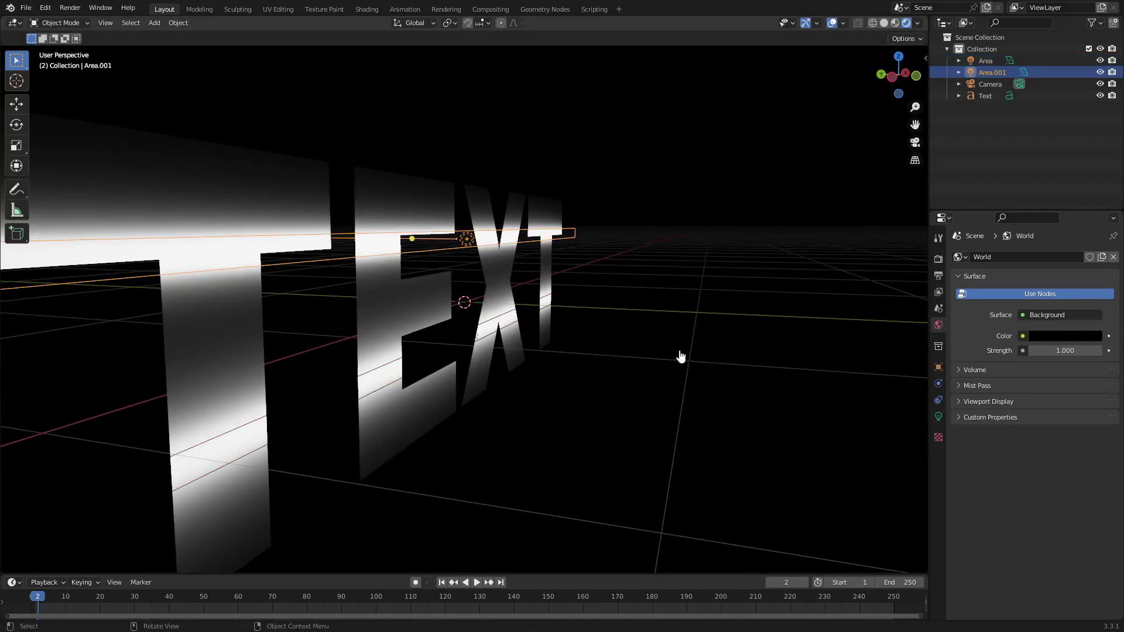
left_click(472, 338, "shift")
left_click(989, 70)
left_click(989, 62)
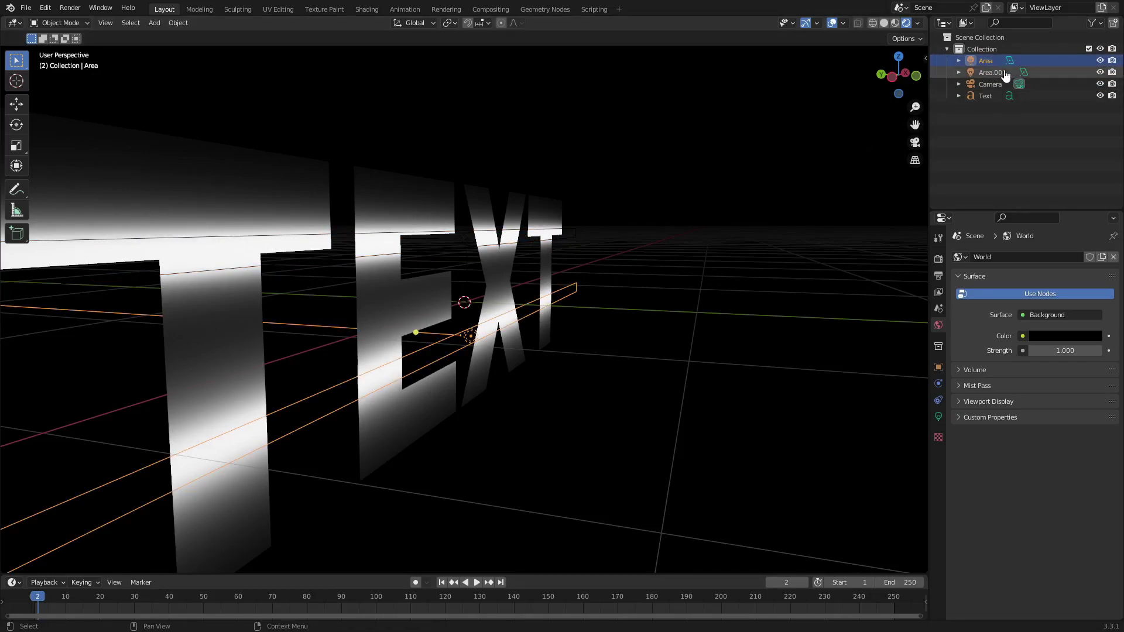
left_click(1005, 73, "shift")
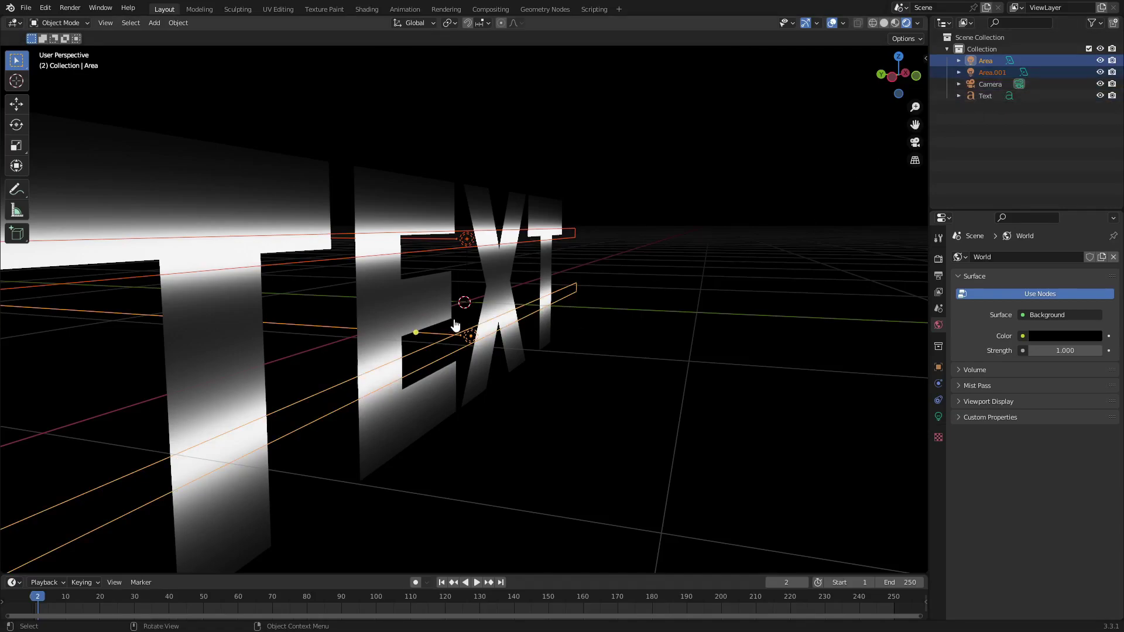
key("g")
key("y")
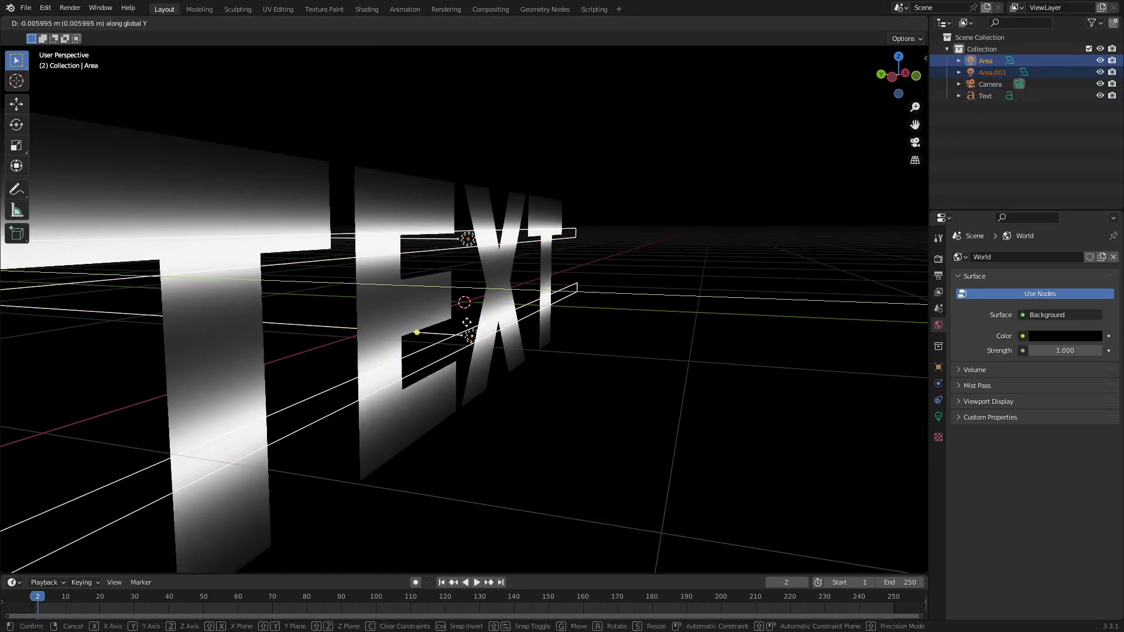
mouse_move(373, 335)
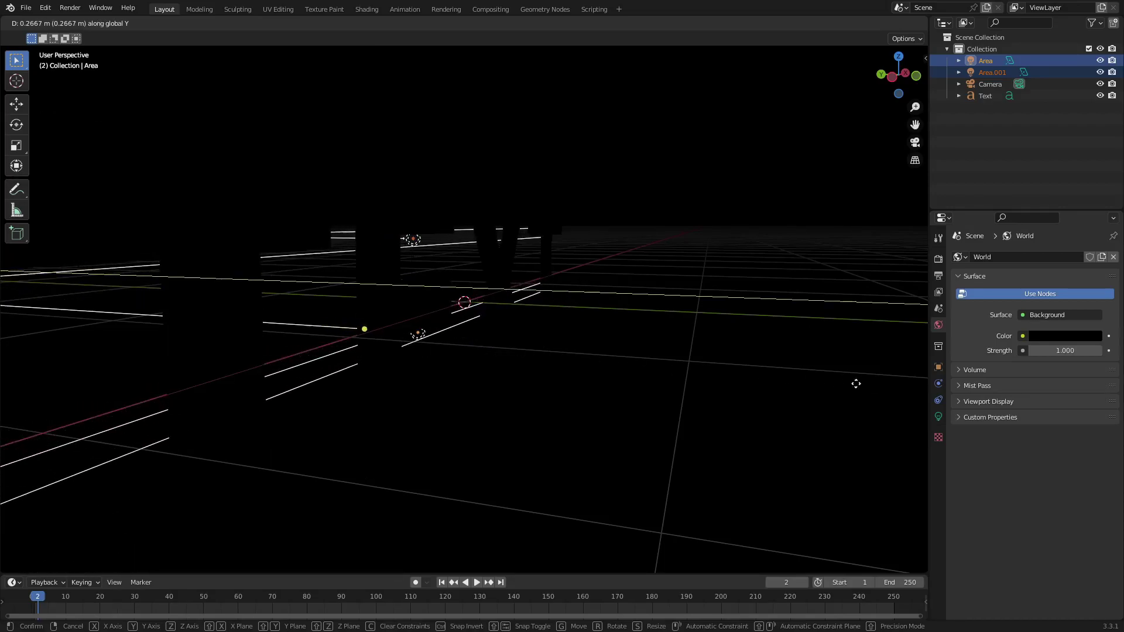
mouse_move(477, 398)
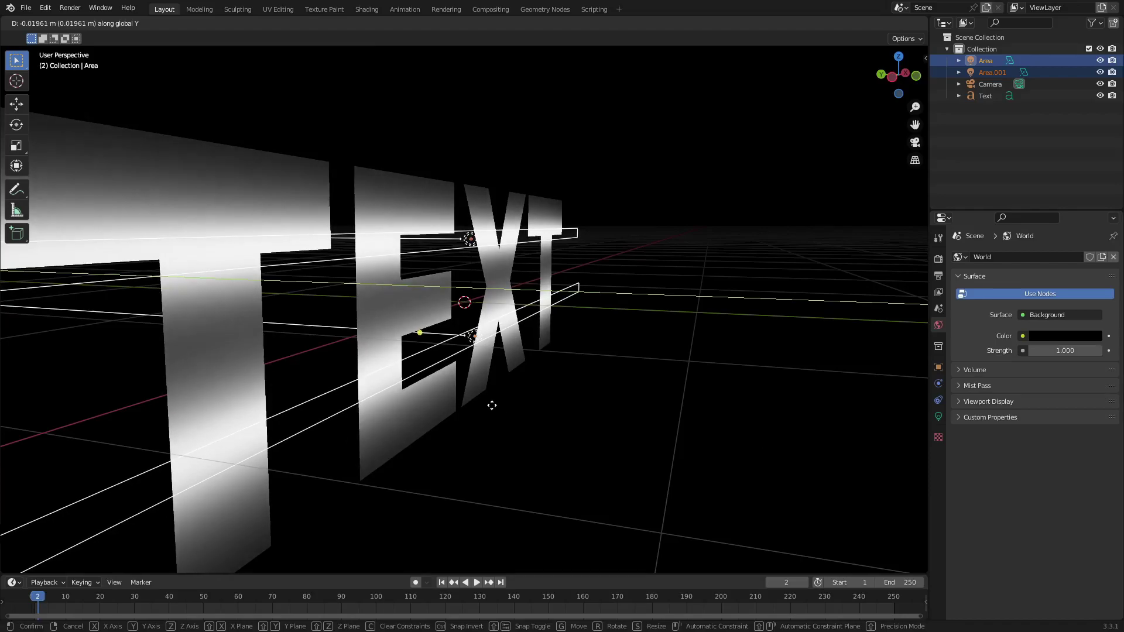
mouse_move(443, 398)
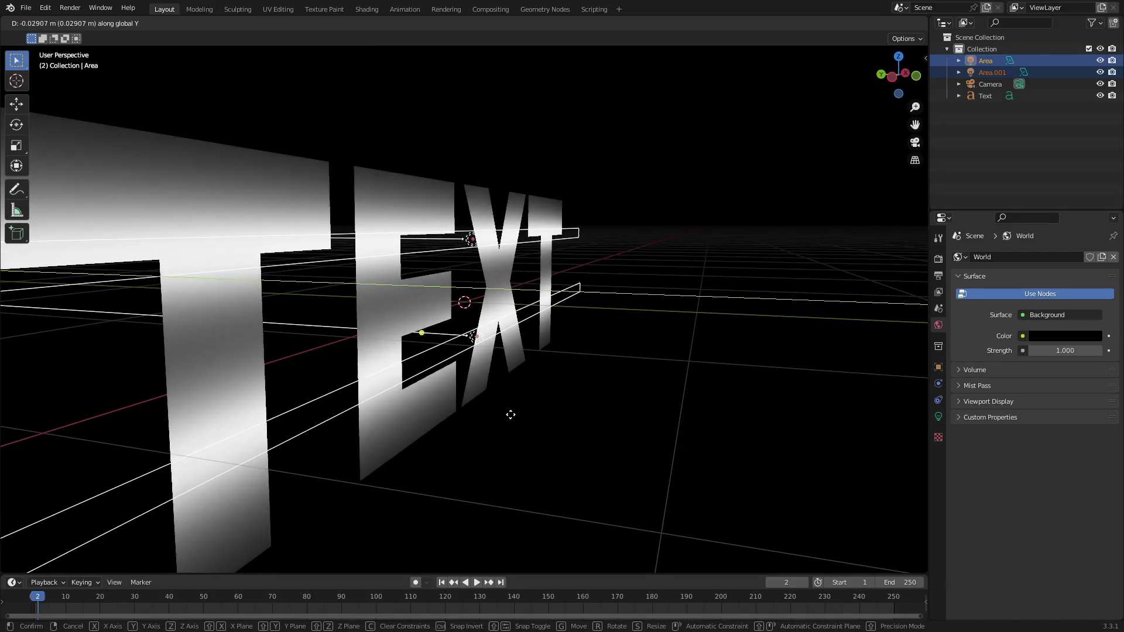
left_click(509, 415)
- Set the lower area light's power to 20 W
scroll(522, 421, "down", 3)
middle_click_drag(673, 375, 629, 373)
left_click(615, 392)
scroll(597, 388, "down", 4)
scroll(577, 379, "up", 6)
left_click(599, 321)
middle_click_drag(601, 321, 645, 342)
left_click(940, 416)
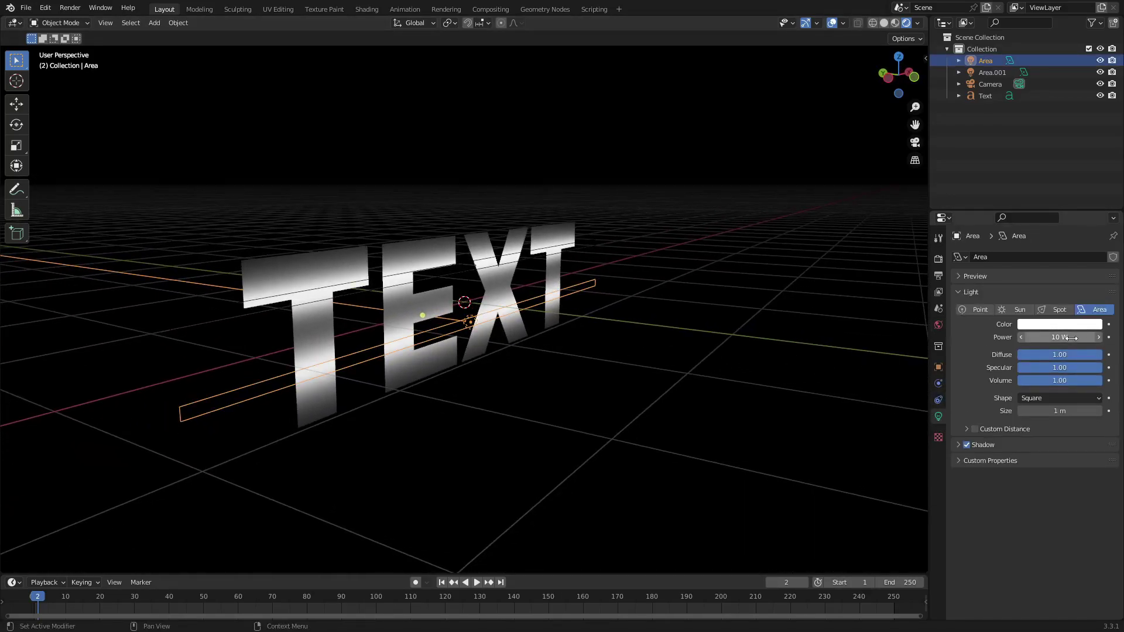
type("0")
key("Return")
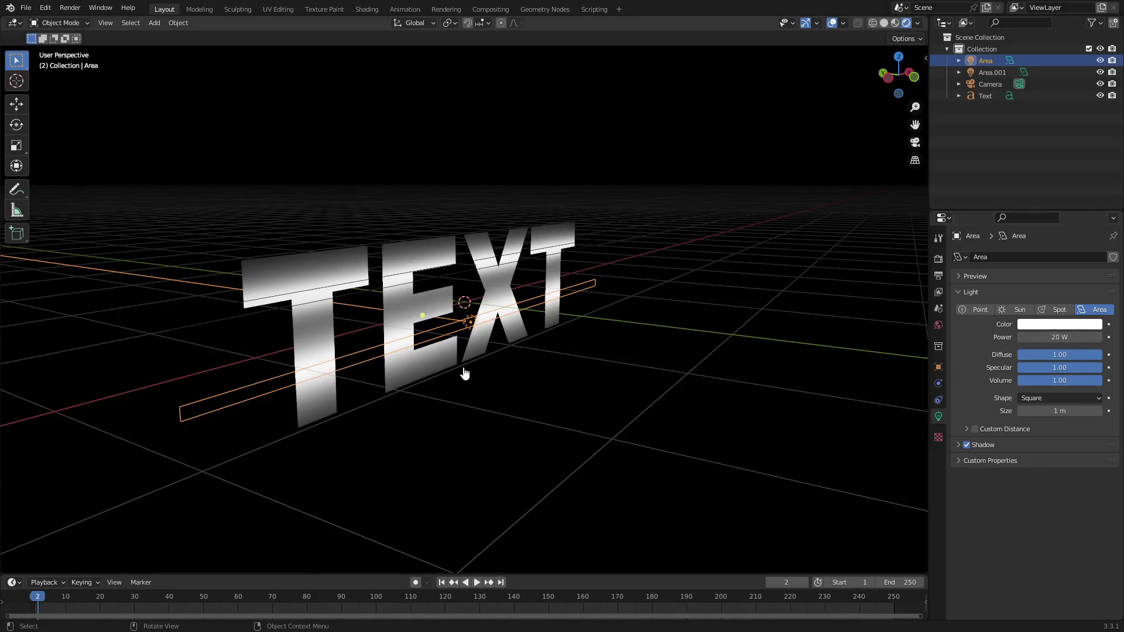
- Turn off shadows for both the lower and the upper area light
middle_click_drag(465, 372, 419, 354)
middle_click_drag(902, 343, 860, 398)
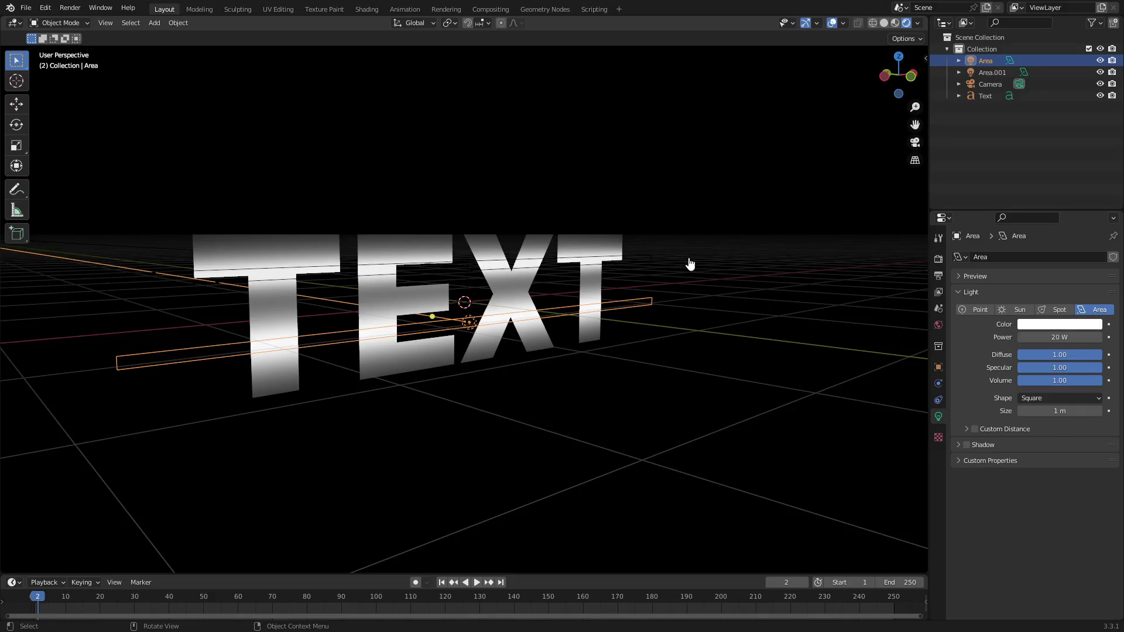
left_click(653, 258)
left_click(968, 445)
middle_click_drag(709, 410, 578, 395)
left_click(557, 354)
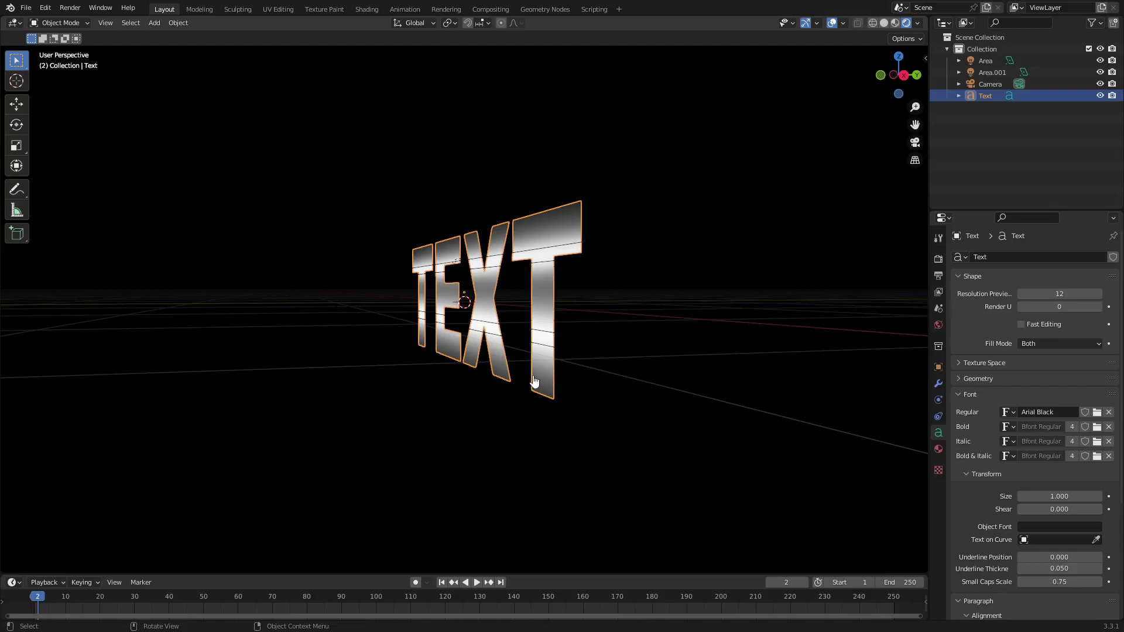
mouse_move(545, 377)
middle_mouse_down()
mouse_move(806, 394)
mouse_move(766, 391)
mouse_move(855, 386)
mouse_move(688, 393)
middle_mouse_up()
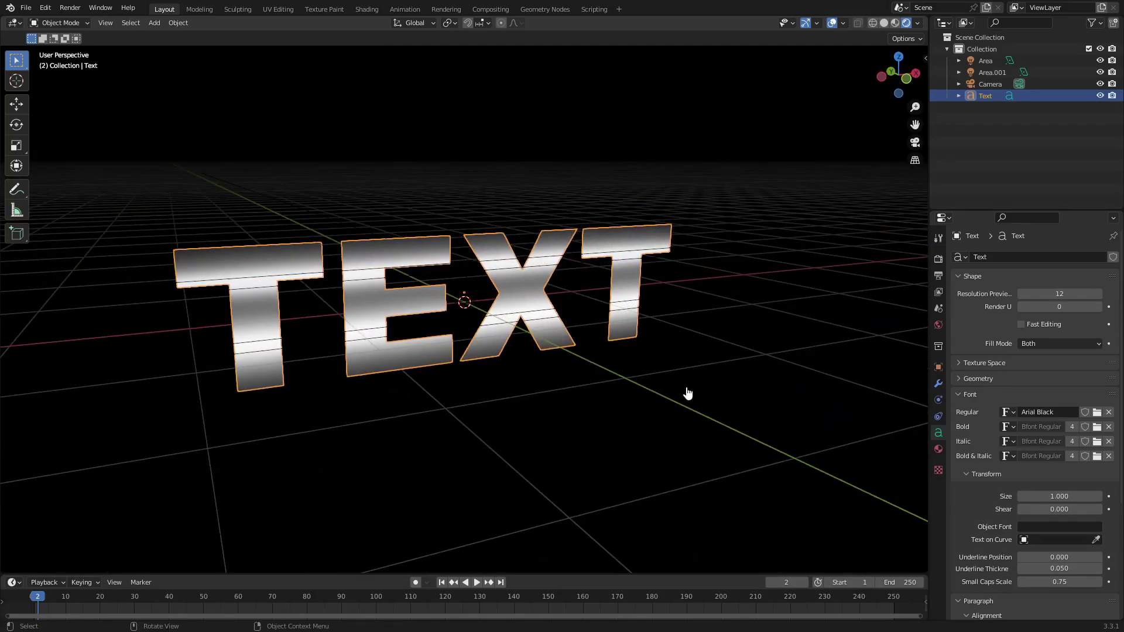
- Duplicate the upper area light and place the copy about 0.3 m higher along Z, above the text
left_click(606, 269)
mouse_move(468, 324)
middle_mouse_down()
mouse_move(449, 303)
mouse_move(456, 308)
middle_mouse_up()
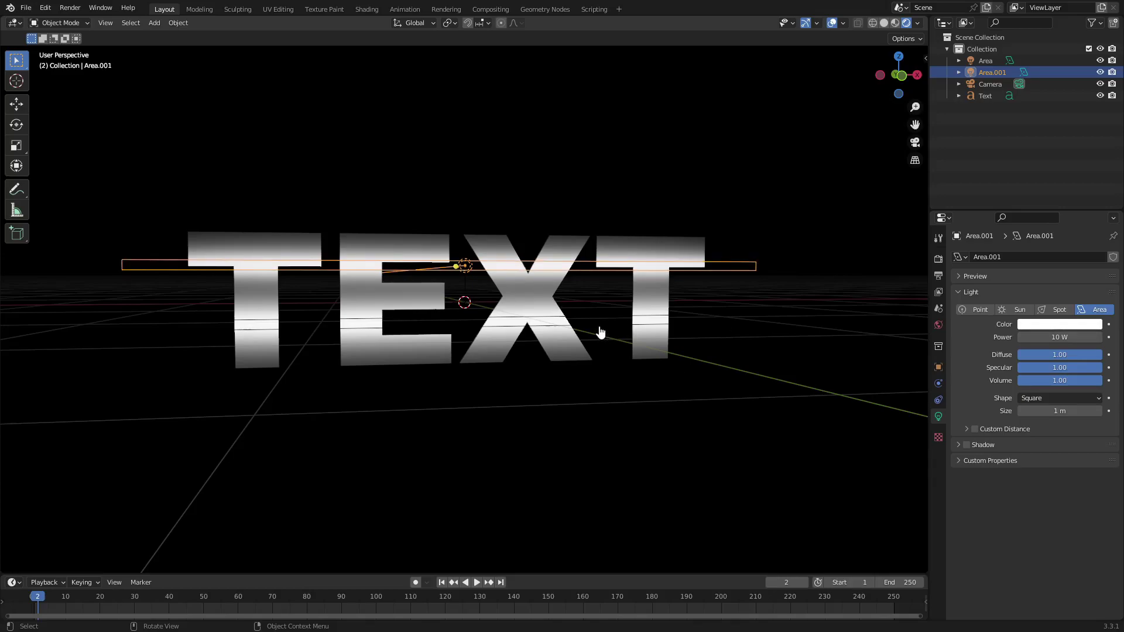
key("shift+d")
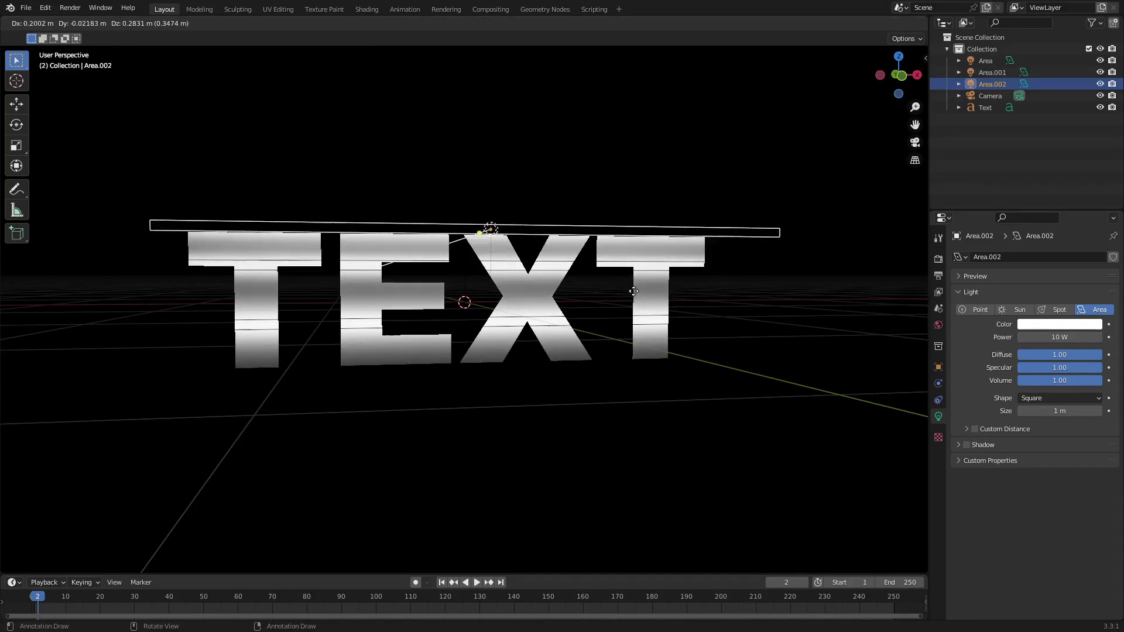
key("z")
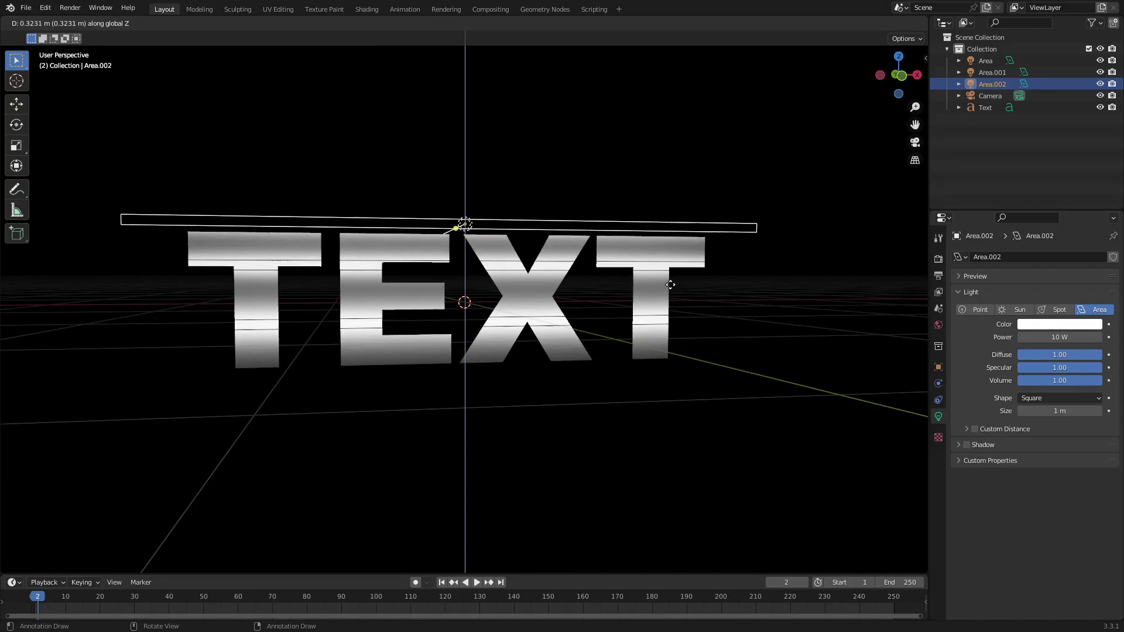
left_click(673, 286)
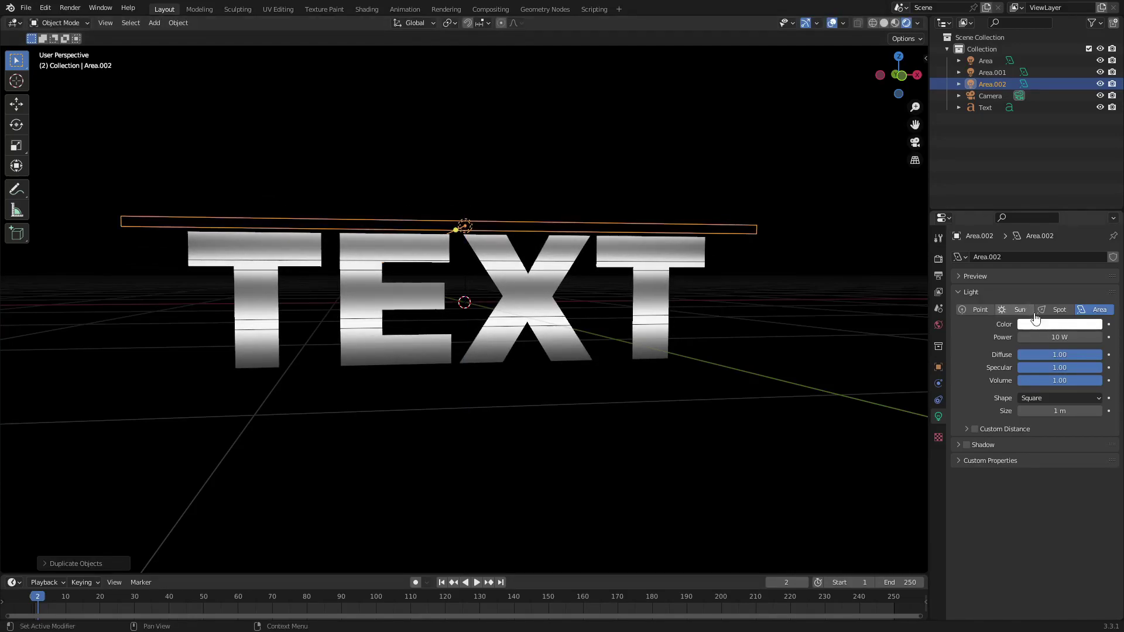
- Tint the topmost area light pale violet-blue and the middle one pale blue with hue 0.599 and saturation 0.593
left_click(1037, 323)
left_click_drag(1044, 207, 1047, 204)
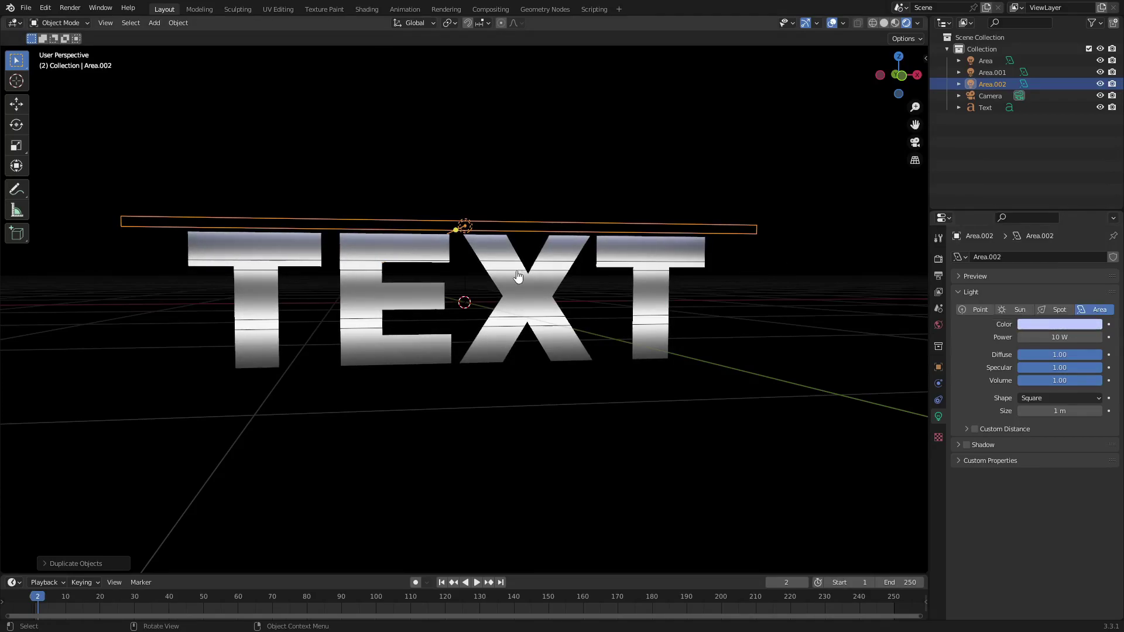
left_click(993, 72)
left_click(1060, 324)
left_click_drag(1048, 207, 1049, 198)
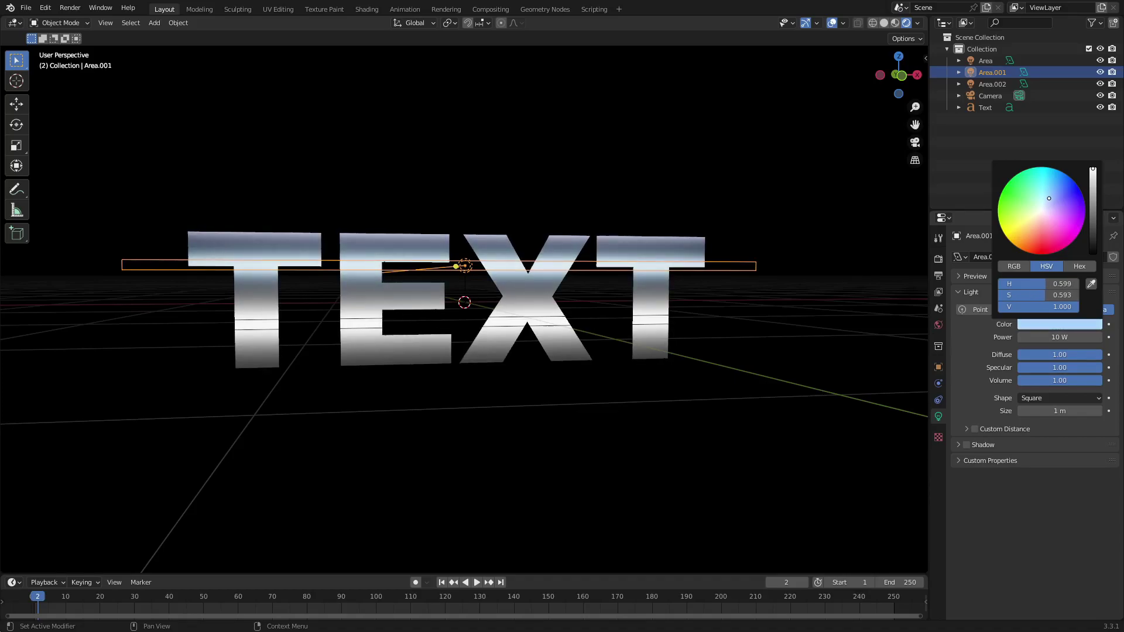
- Tint the lower area light pale blue with hue 0.621 and saturation 0.500
left_click(605, 326)
left_click(1060, 325)
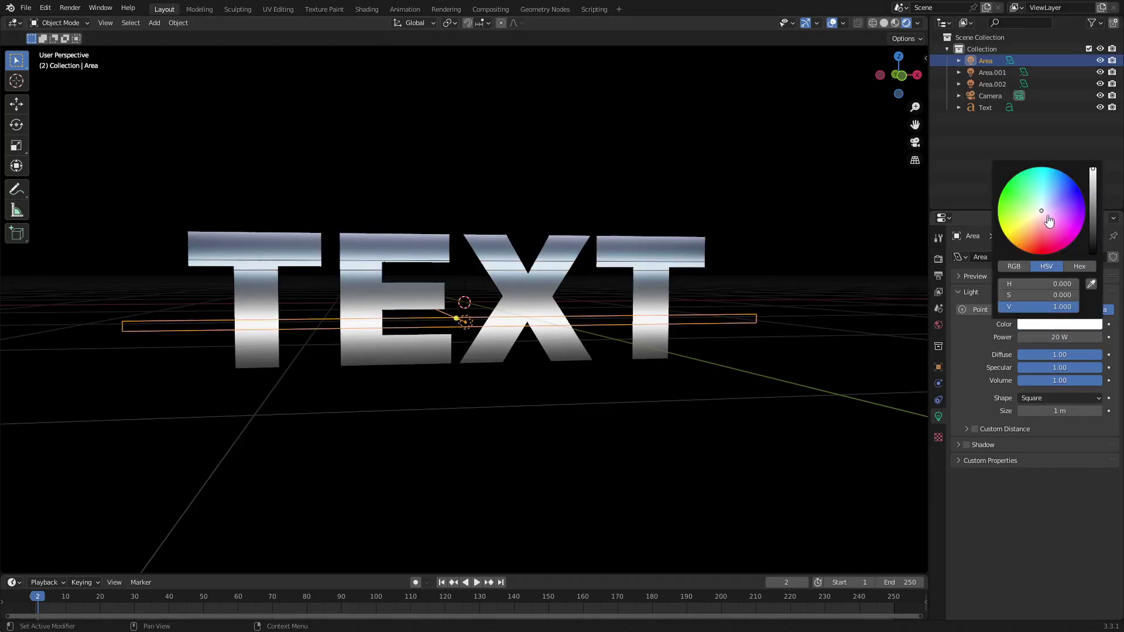
left_click_drag(1041, 210, 1048, 202)
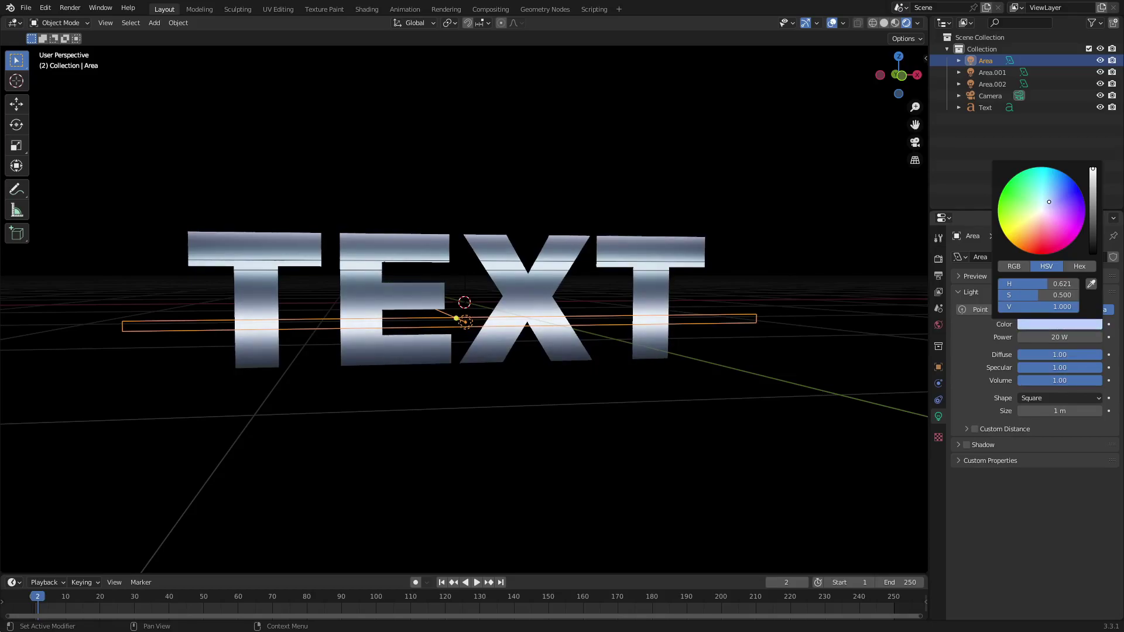
- Try a different power on the topmost area light and reset it, then delete the light and undo the deletion
middle_click_drag(703, 316, 740, 330)
left_click(596, 237)
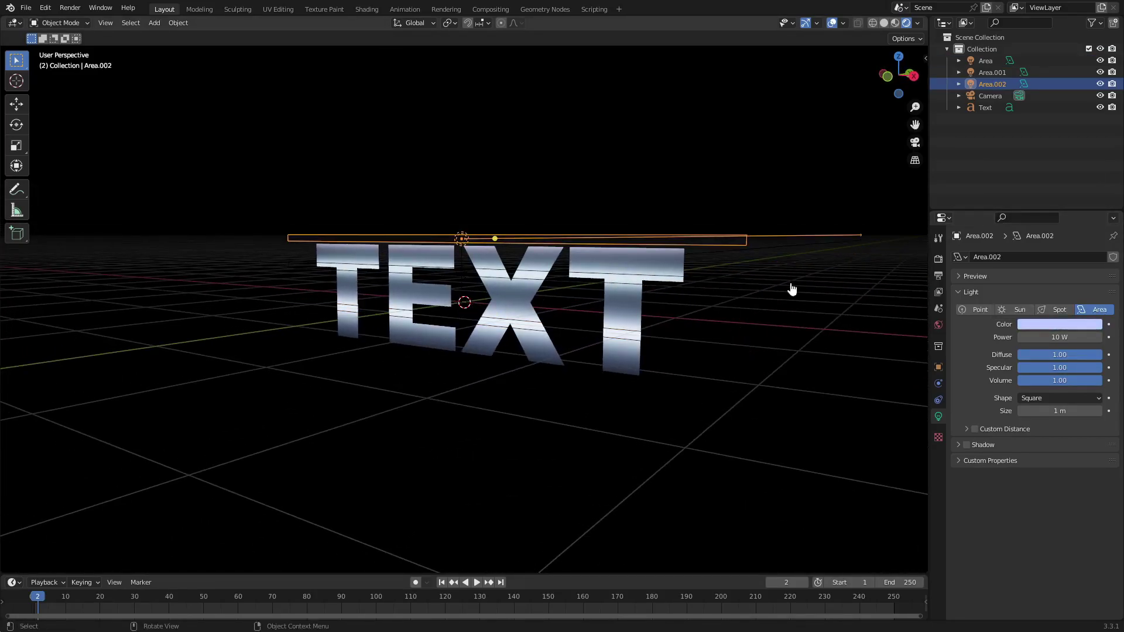
left_click_drag(1060, 337, 1077, 338)
key("BackSpace")
middle_click_drag(728, 304, 673, 314)
key("Delete")
key("ctrl+z")
- Preview the tinted text through the camera with the viewport overlays hidden
key("KP_0")
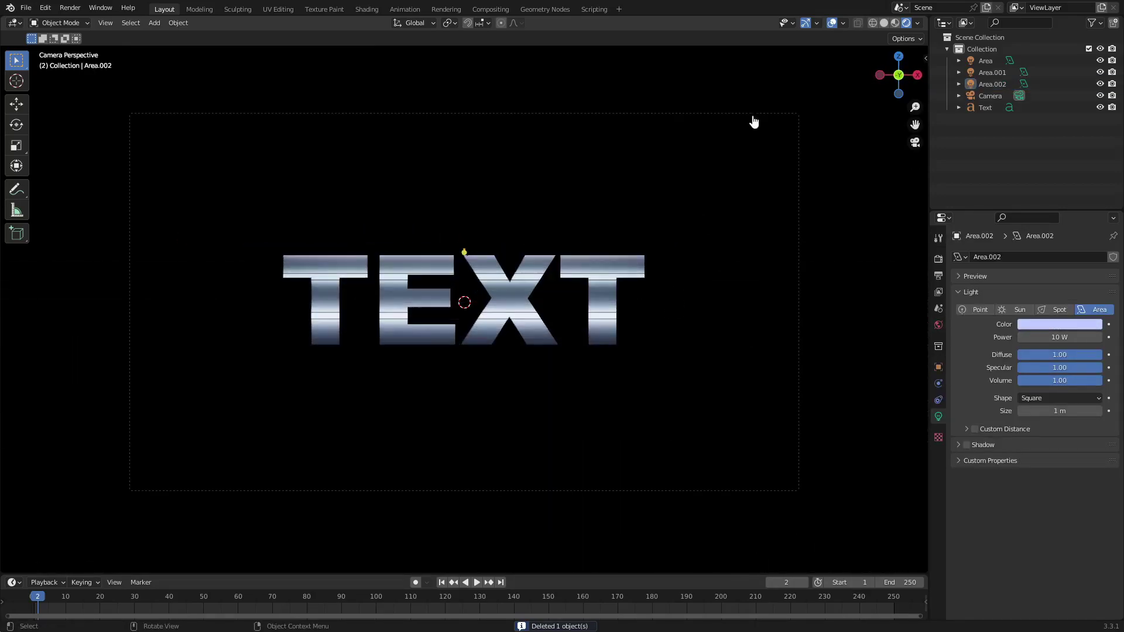
scroll(447, 322, "up", 3)
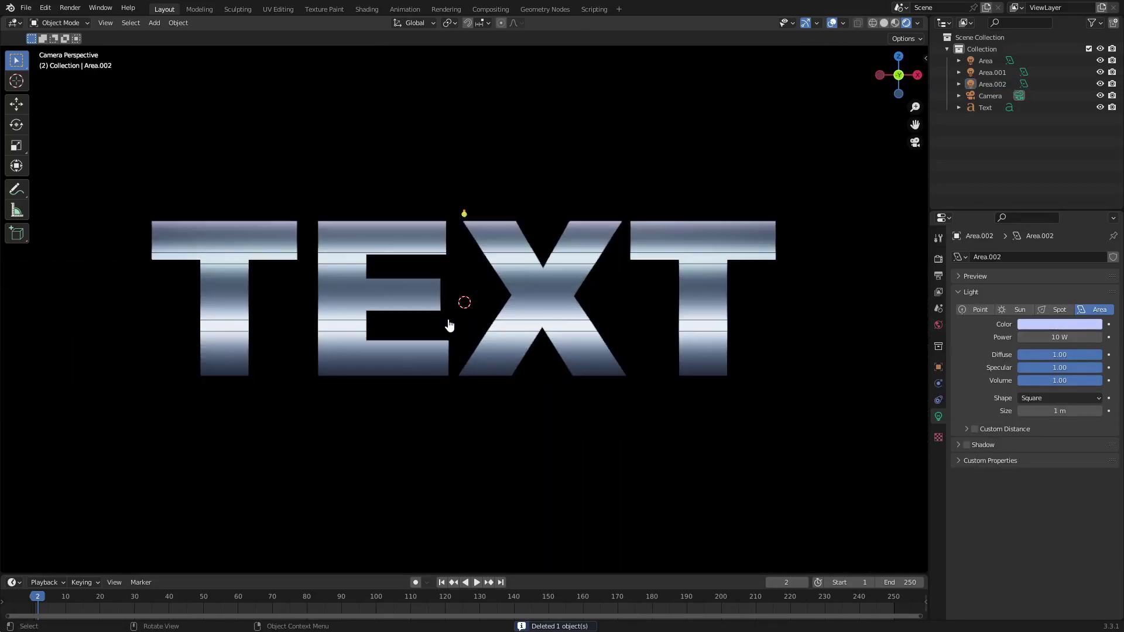
left_click(437, 277)
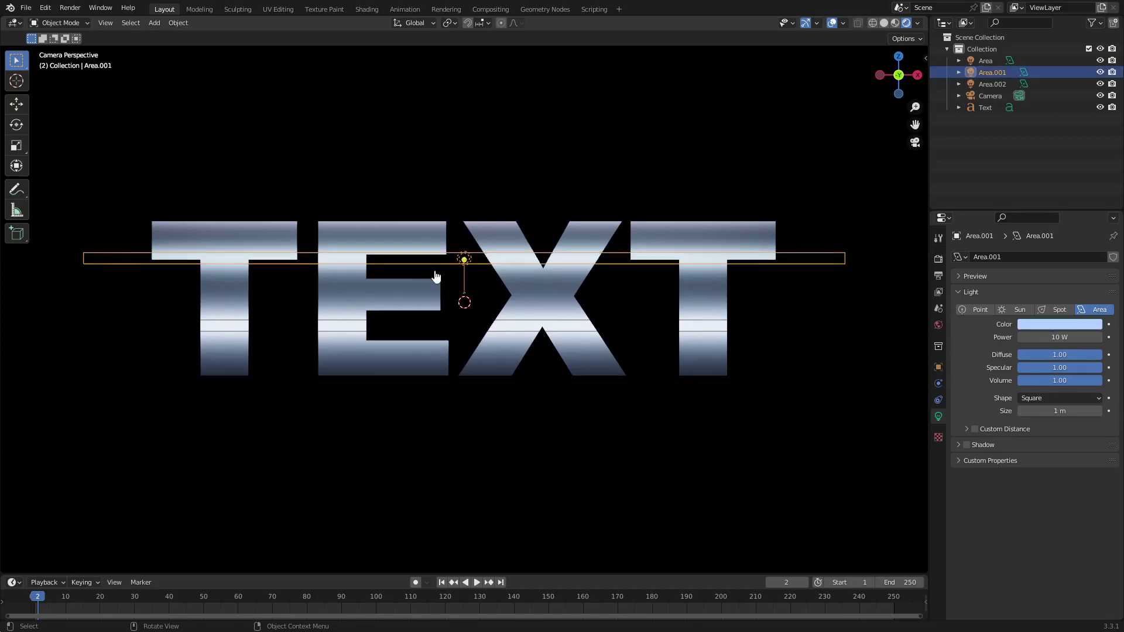
left_click(833, 23)
scroll(765, 344, "down", 3)
left_click(765, 345)
left_click(633, 314)
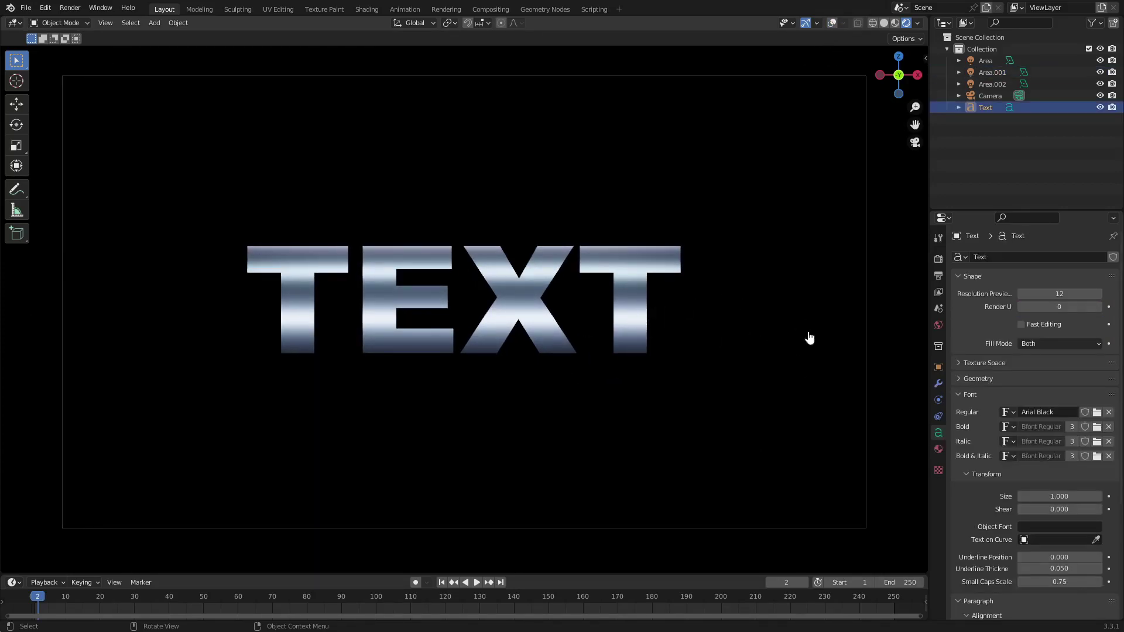
scroll(814, 339, "down", 5)
scroll(720, 347, "up", 4)
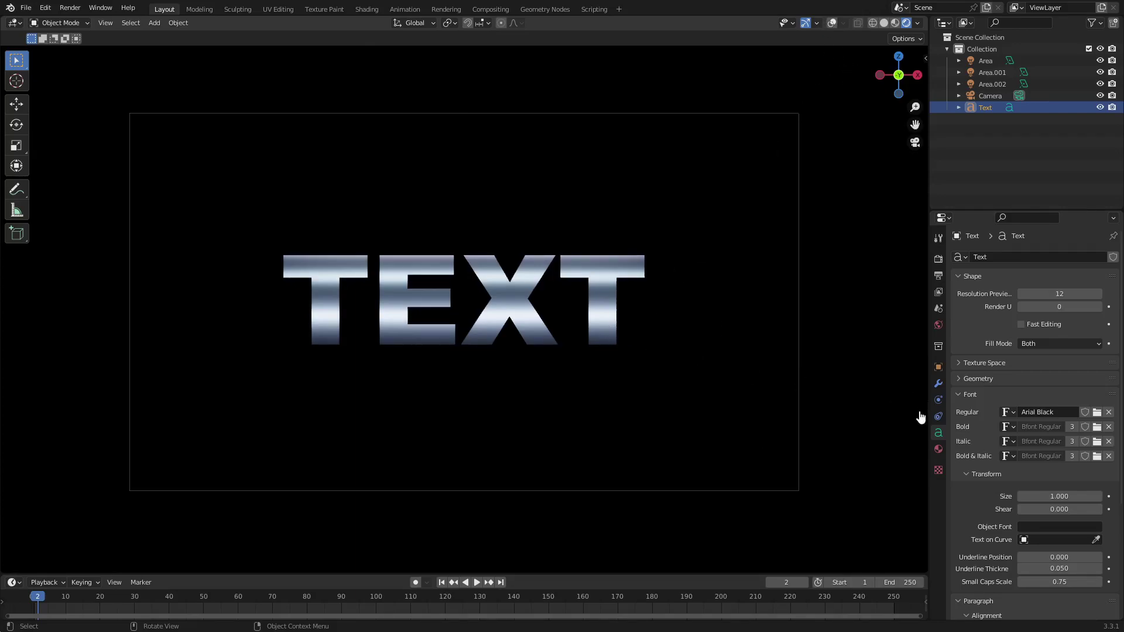
- Extrude the text geometry by 0.16 m and view it from an angle
left_click(999, 377)
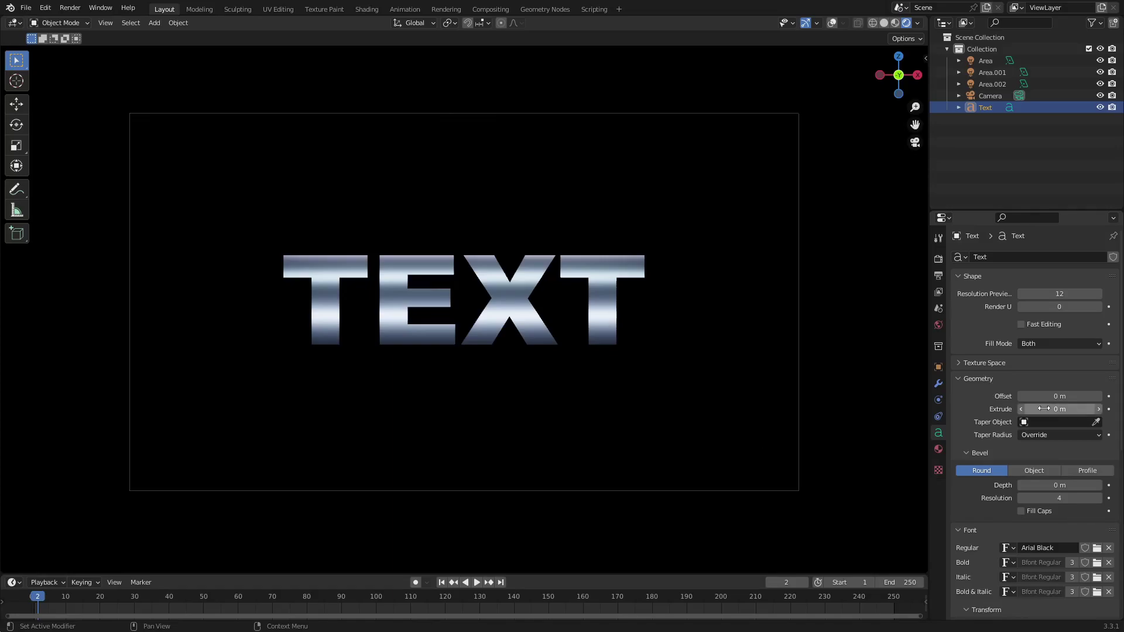
mouse_move(1060, 409)
left_mouse_down()
mouse_move(1048, 408)
mouse_move(1071, 408)
left_mouse_up()
middle_click_drag(623, 272, 741, 176)
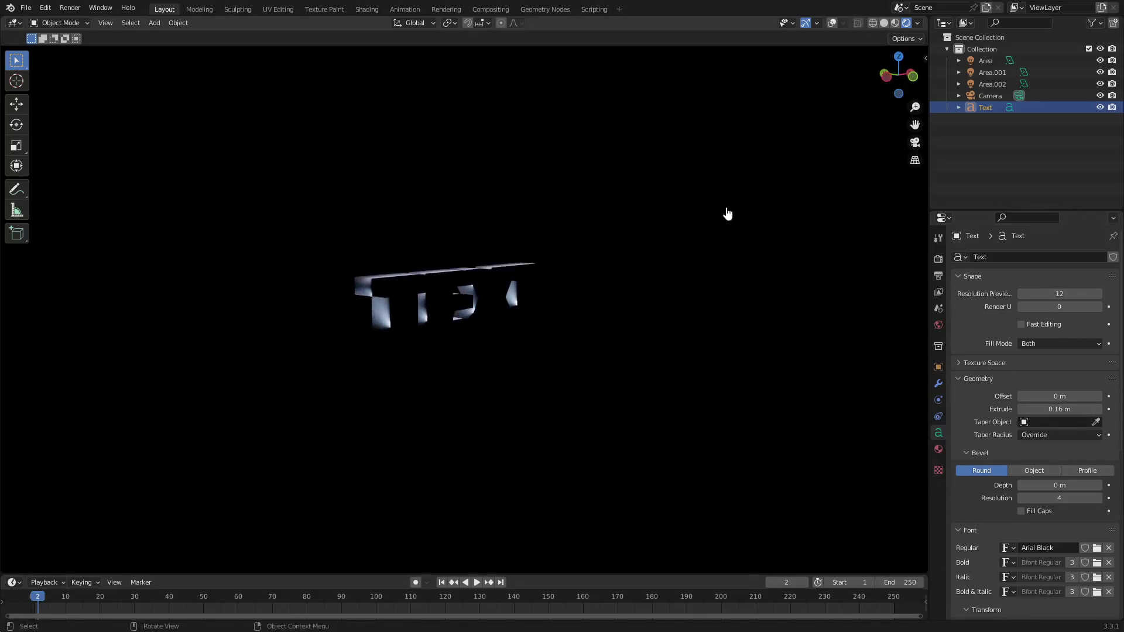
- Turn the overlays on, move the extruded text back along Y behind the area lights, and check it through the camera
left_click(832, 25)
key("h")
key("alt+h")
key("g")
key("y")
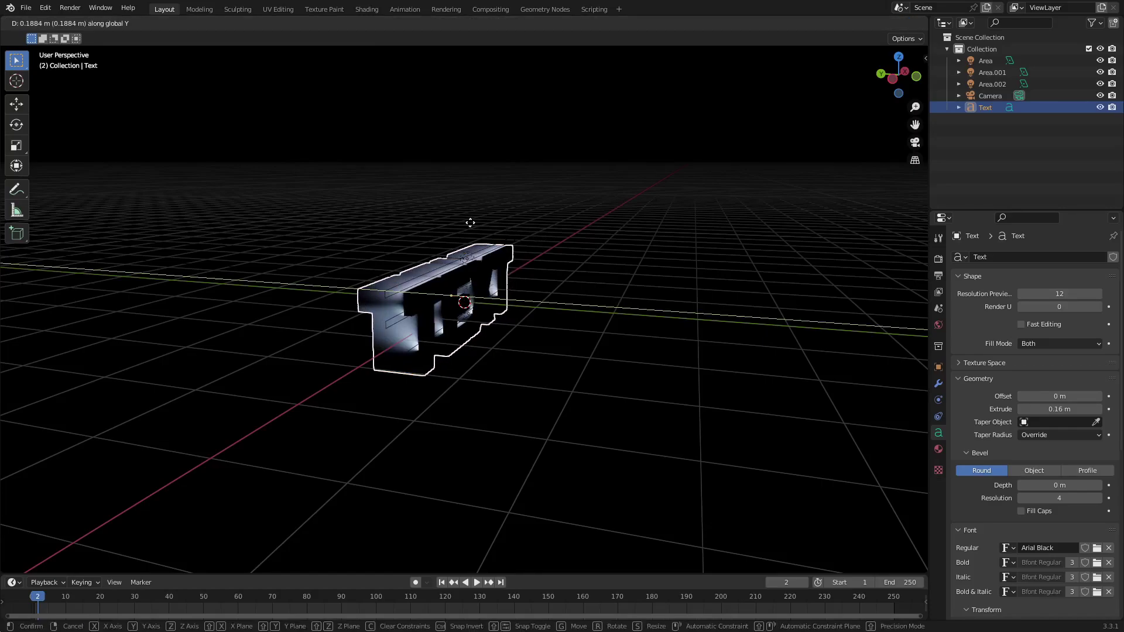
left_click(390, 194)
key("KP_0")
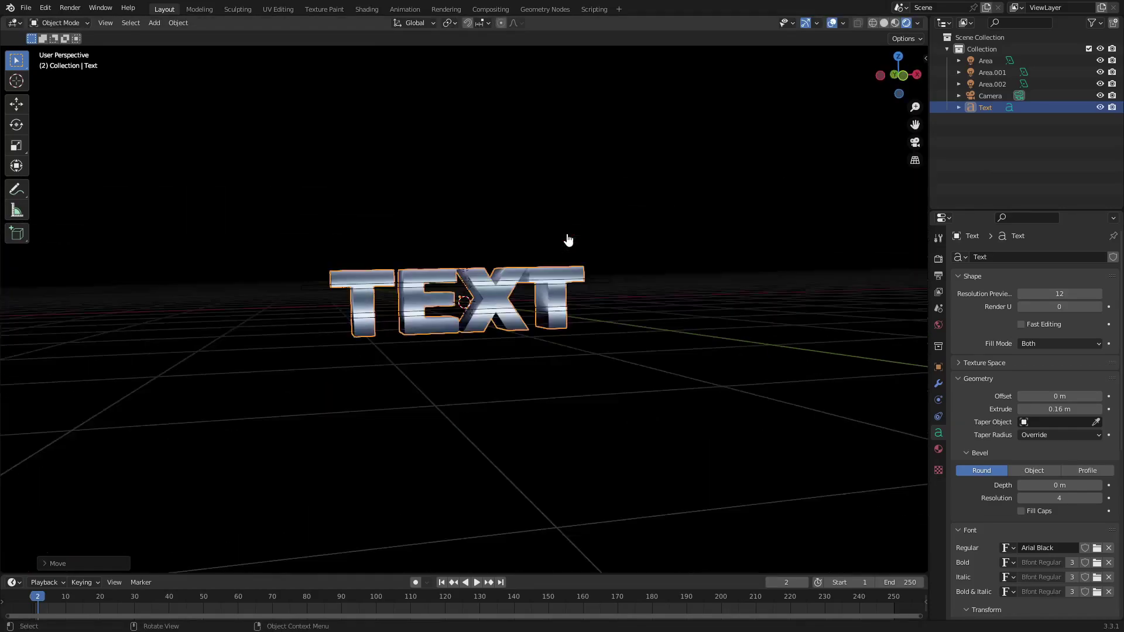
scroll(580, 272, "up", 3)
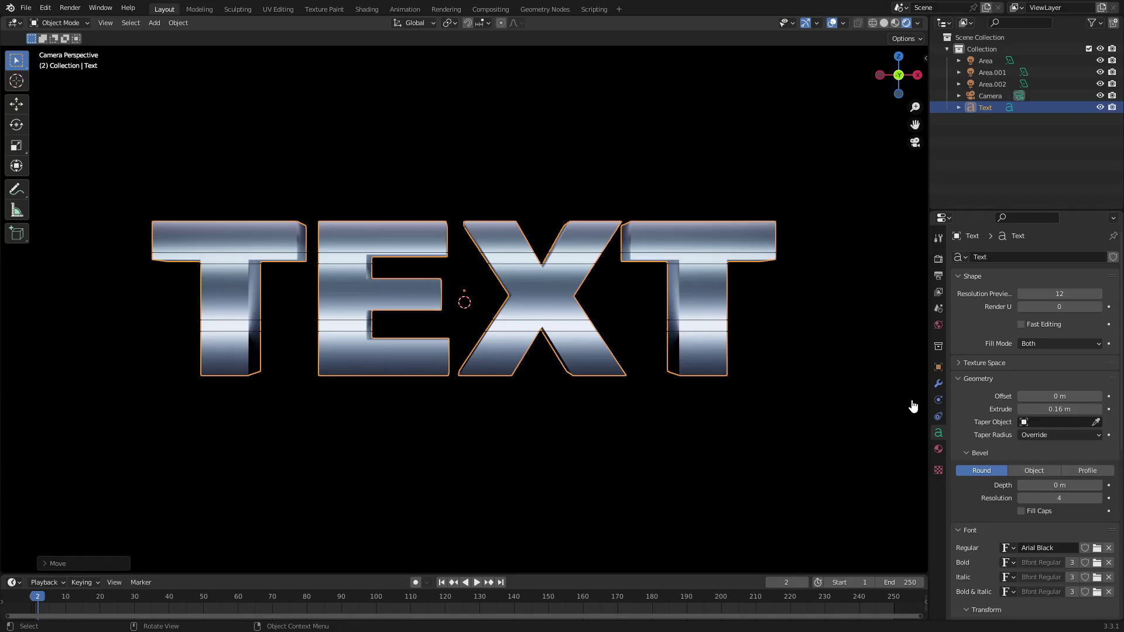
- Try shifting the text further along Y with its extrusion increased to 0.95 m
mouse_move(523, 322)
middle_mouse_down()
mouse_move(644, 367)
mouse_move(545, 326)
middle_mouse_up()
key("g")
key("y")
left_click(909, 166)
left_click_drag(1061, 409, 1099, 409)
key("KP_0")
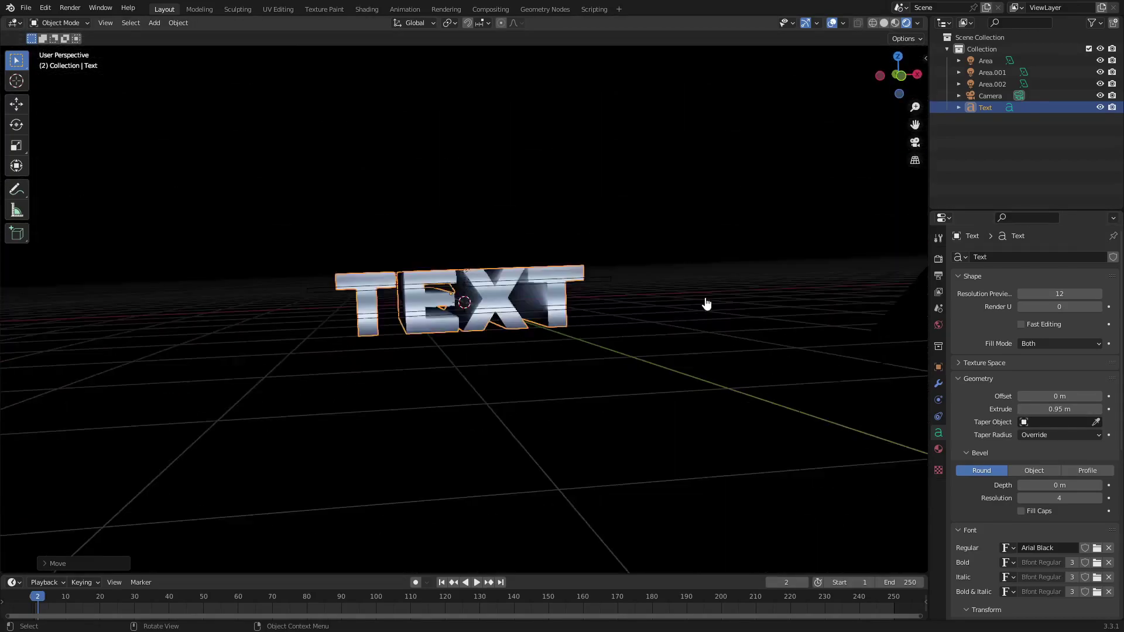
- Undo the text's extrusion and moves, then view the flat text through the camera with overlays hidden
key("ctrl+z")
key("ctrl+z")
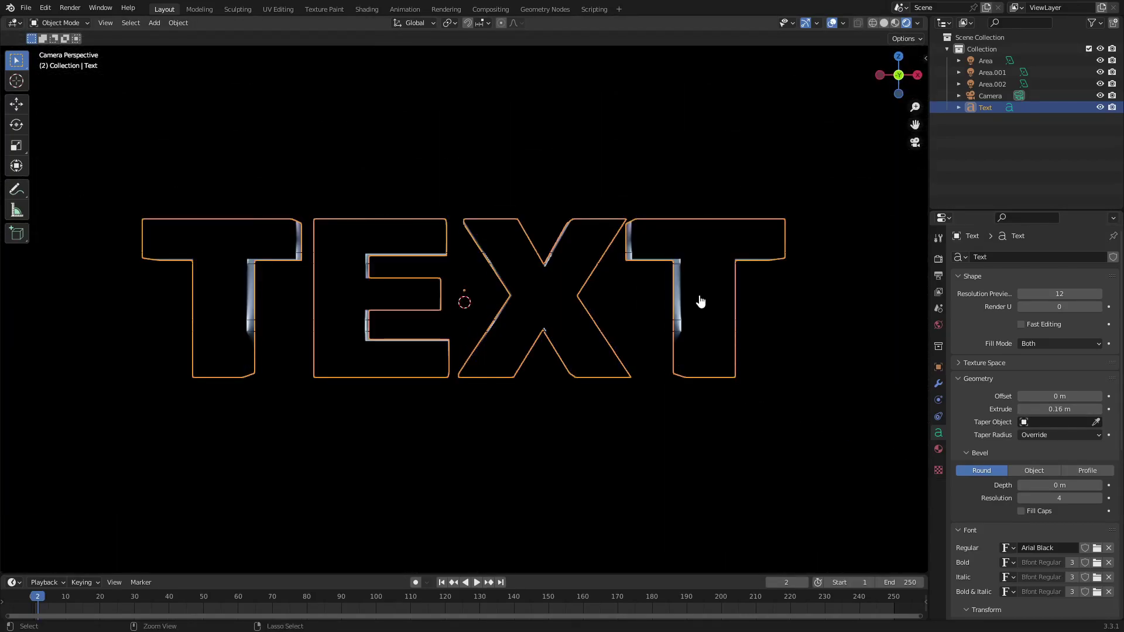
left_click(832, 22)
scroll(778, 346, "down", 6)
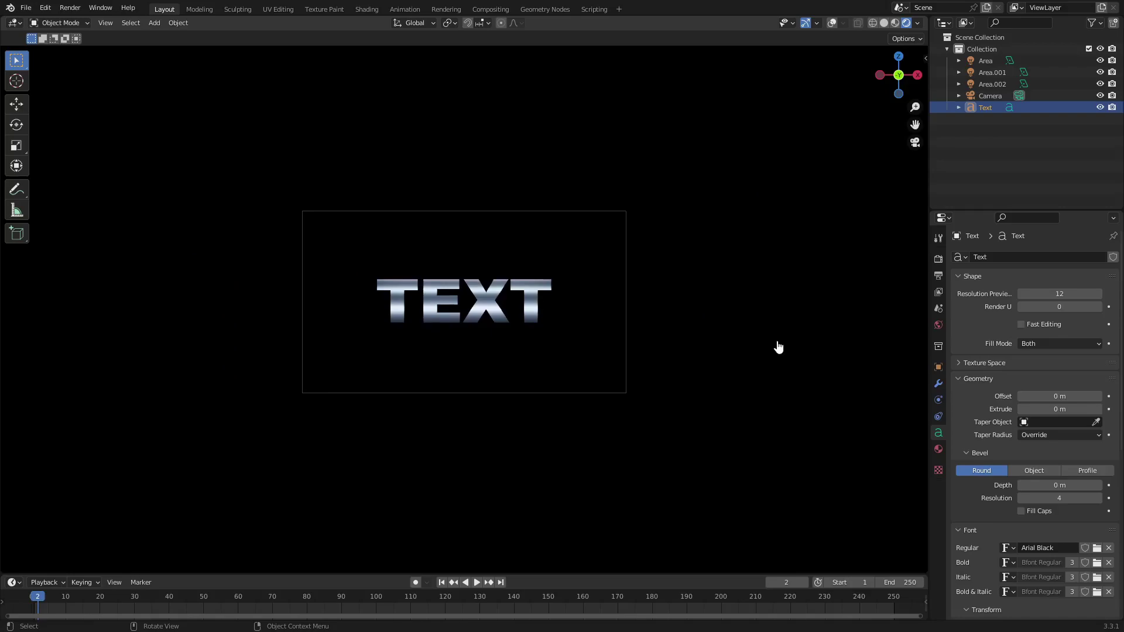
scroll(778, 346, "up", 4)
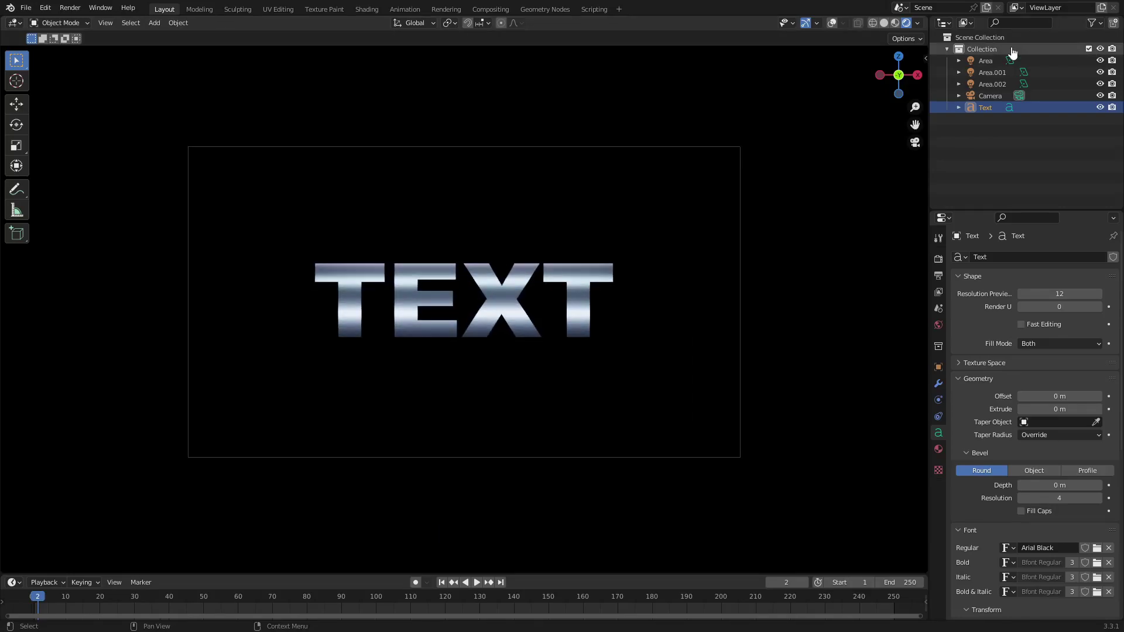
- Try rotating all three area lights together about the global Y axis to slant the light bands across the text
left_click(1001, 62)
left_click(998, 73, "shift")
left_click(992, 87, "shift")
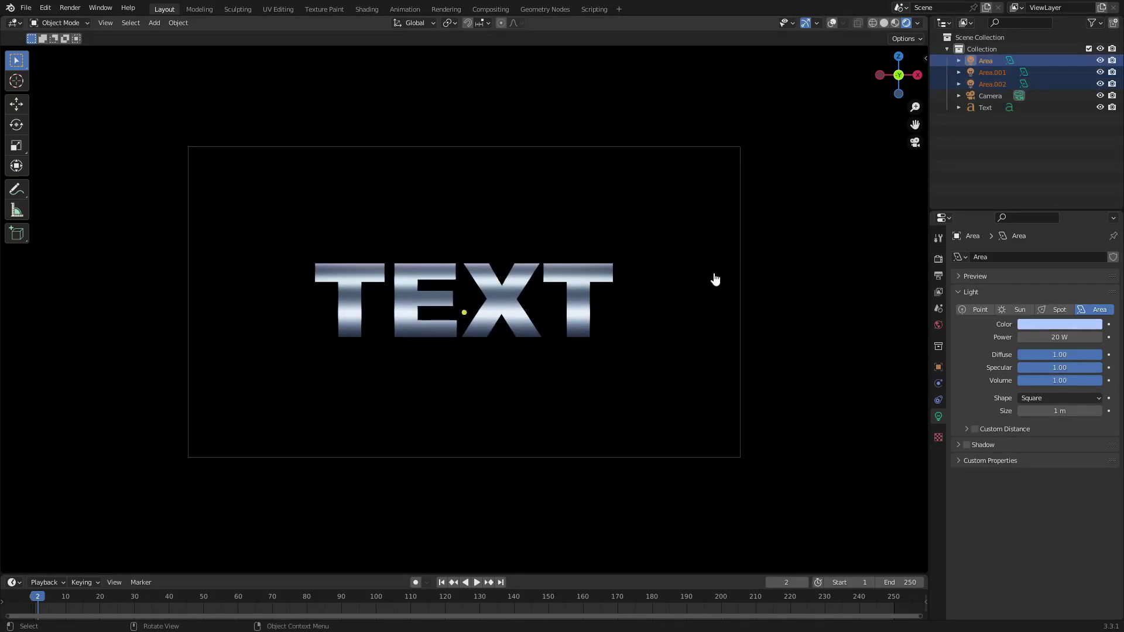
key("r")
key("y")
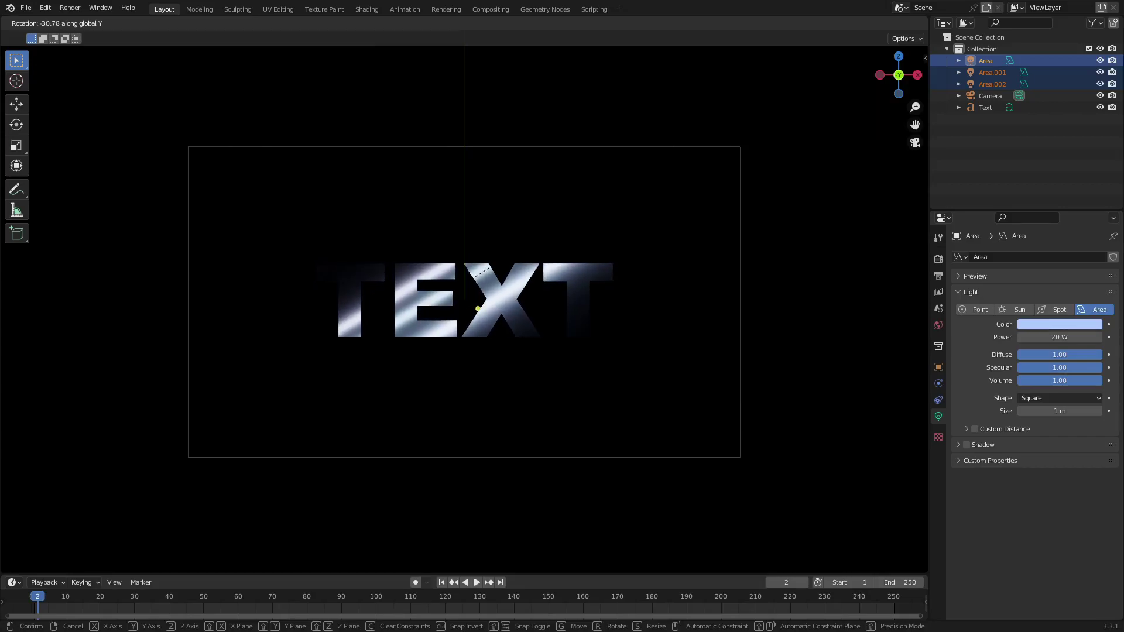
left_click(688, 339)
scroll(688, 340, "down", 7)
scroll(688, 340, "up", 6)
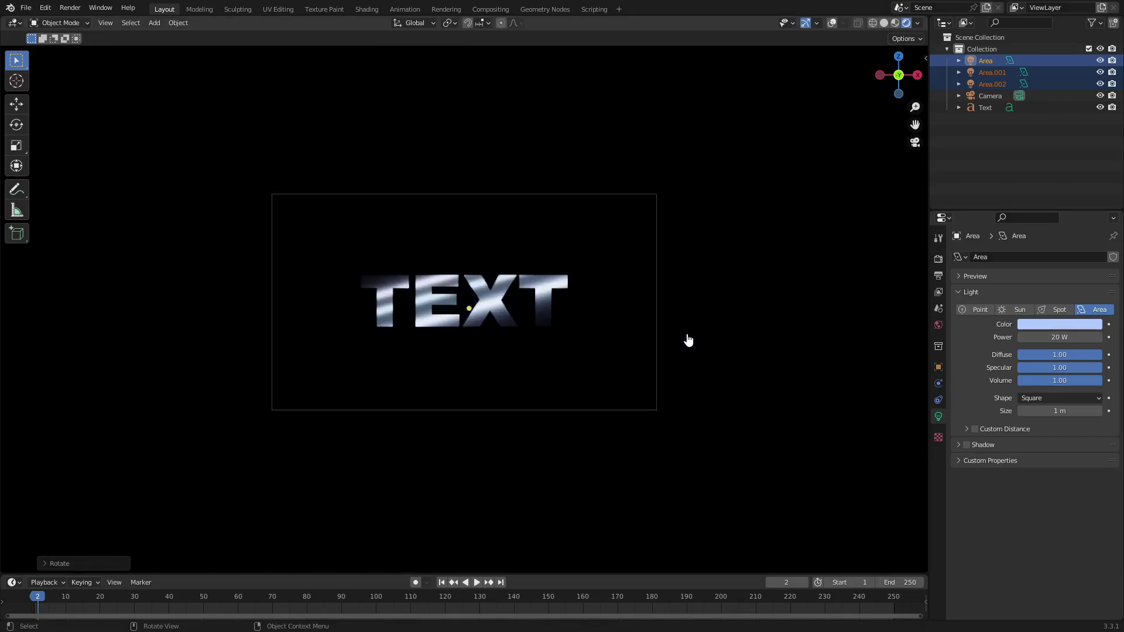
scroll(688, 340, "up", 4)
- Try scaling up the three area lights, then undo their rotation and deselect them
key("s")
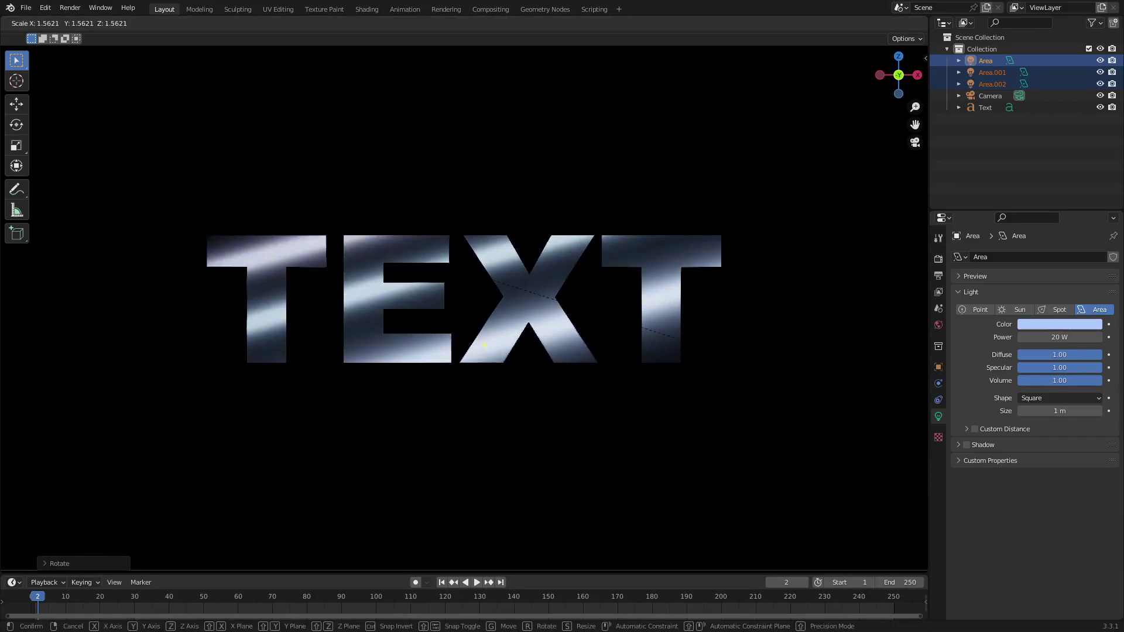
right_click(782, 368)
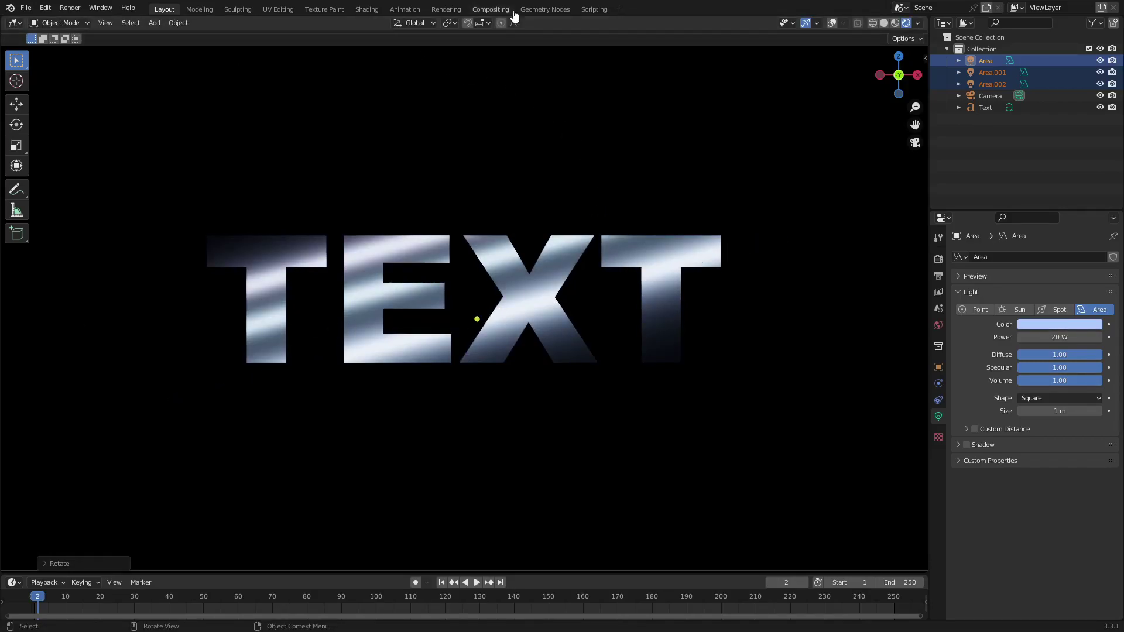
key("ctrl+z")
scroll(751, 274, "down", 4)
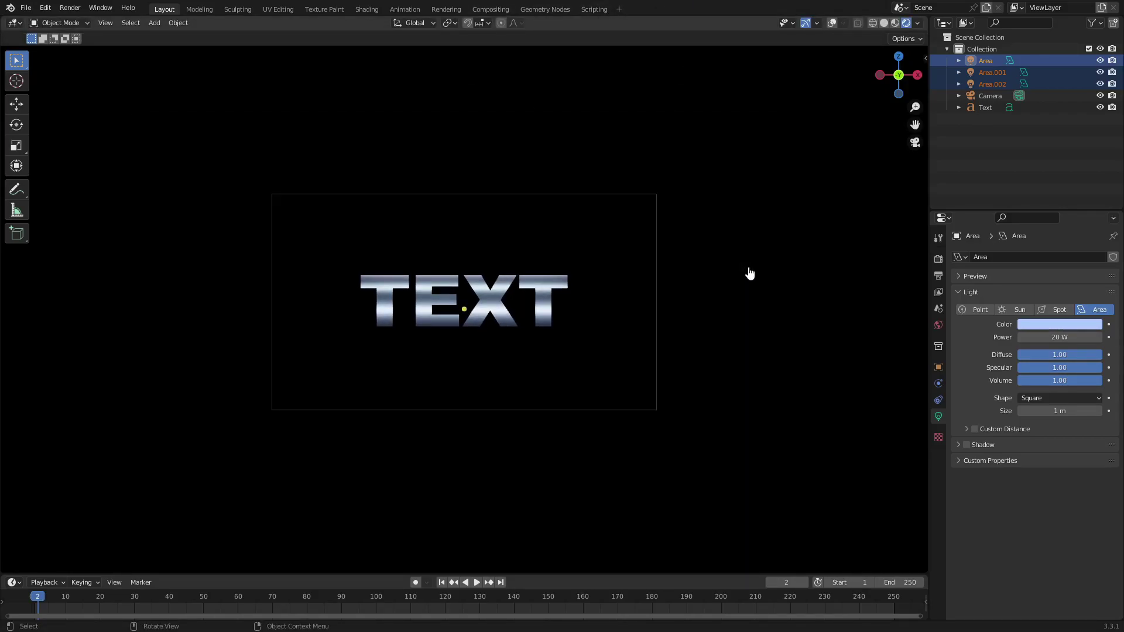
left_click(658, 383)
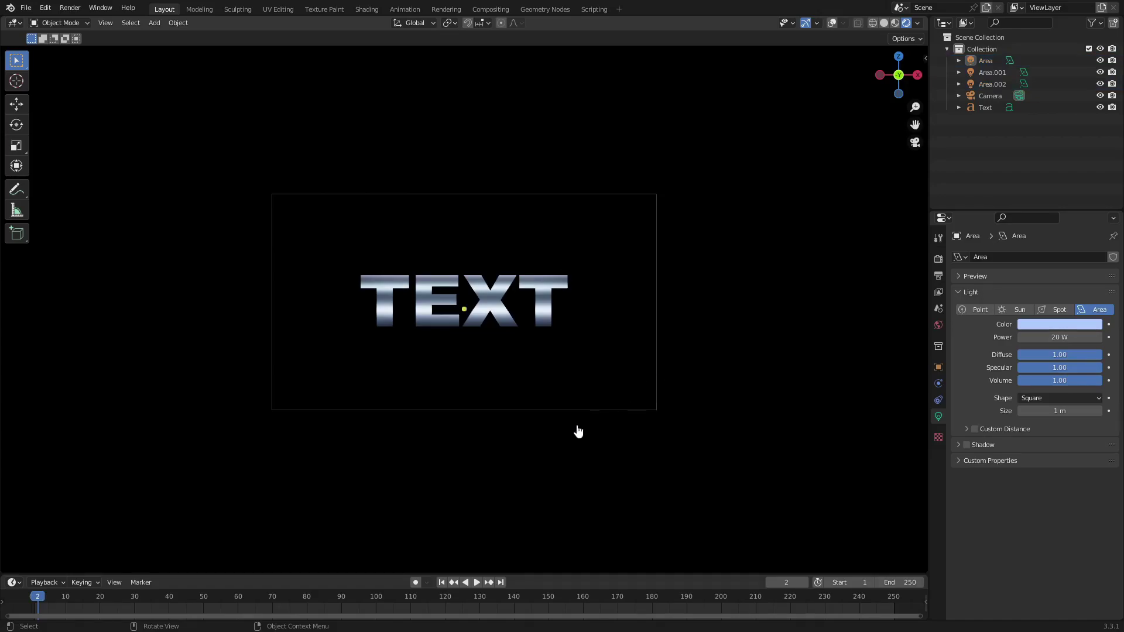
- Select the text object for further editing
scroll(582, 421, "up", 5)
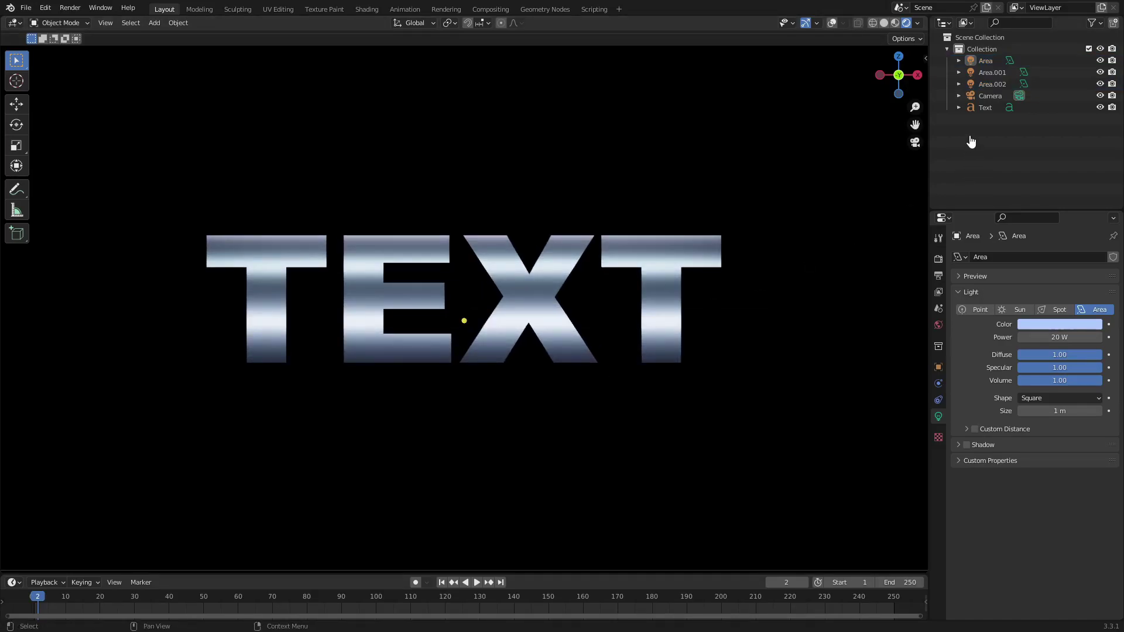
left_click(989, 110)
scroll(814, 339, "down", 2)
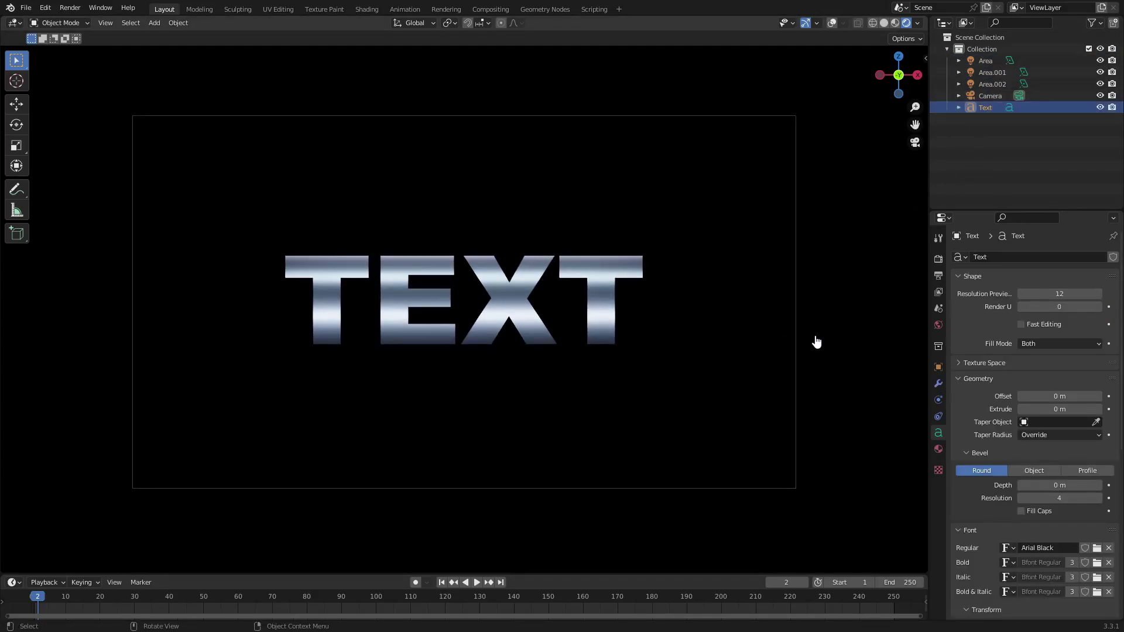